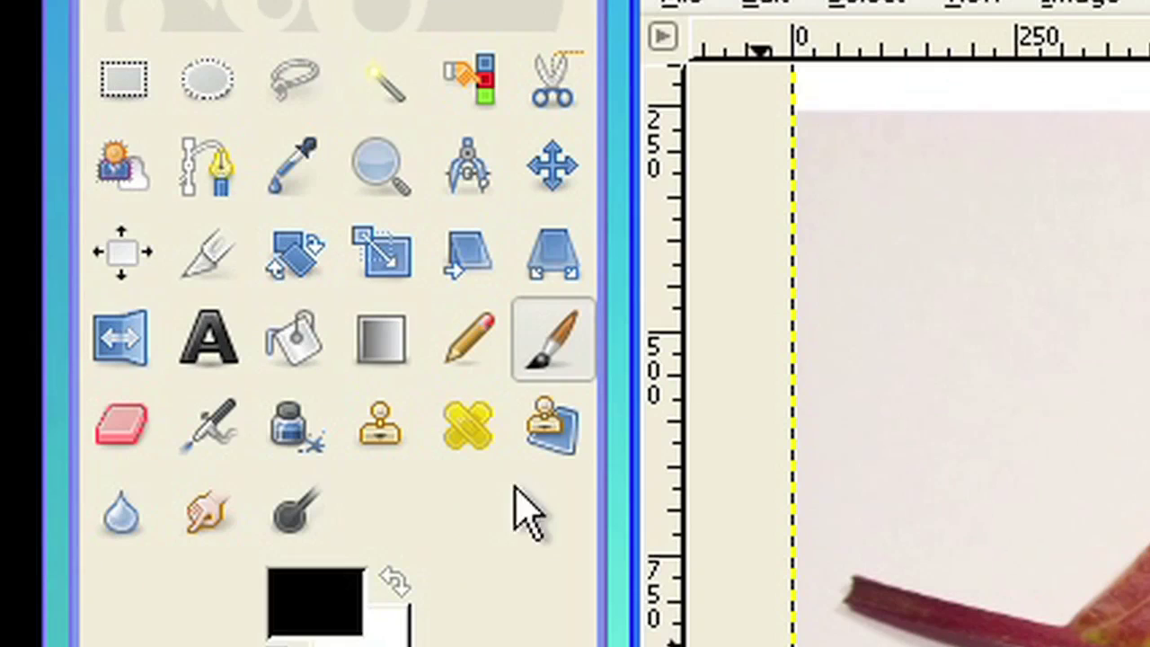
Step: Activate the Paths tool in Design mode and display the leaf photo at 100% zoom
left_click(209, 166)
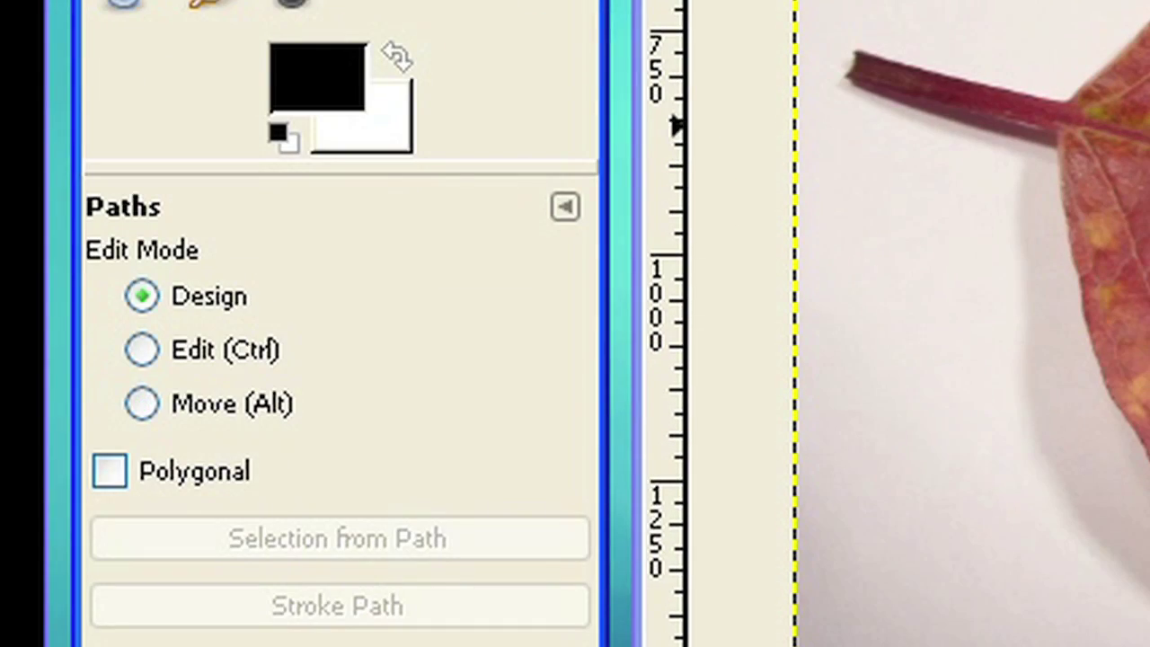
left_click(235, 319)
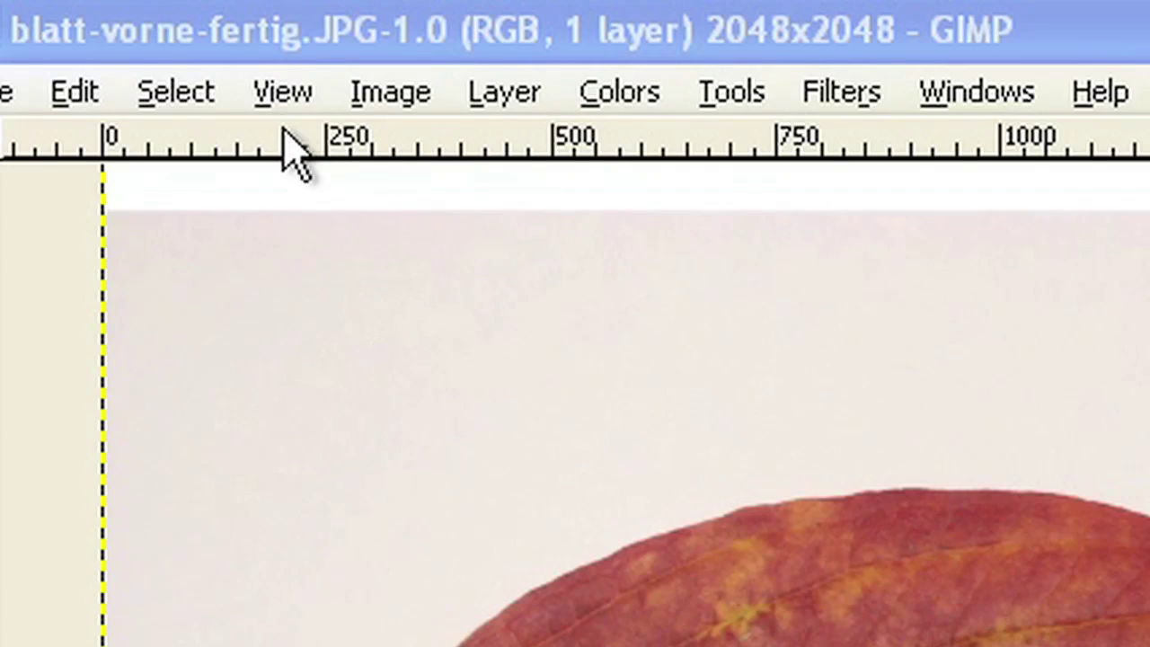
left_click(284, 92)
mouse_move(441, 283)
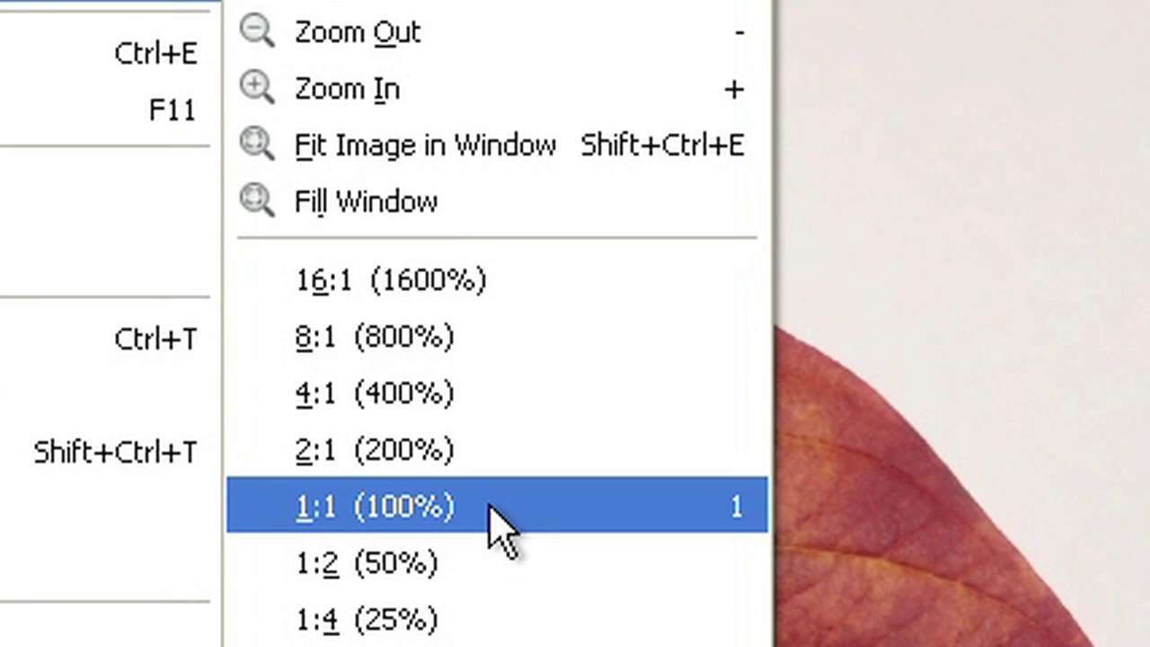
left_click(497, 526)
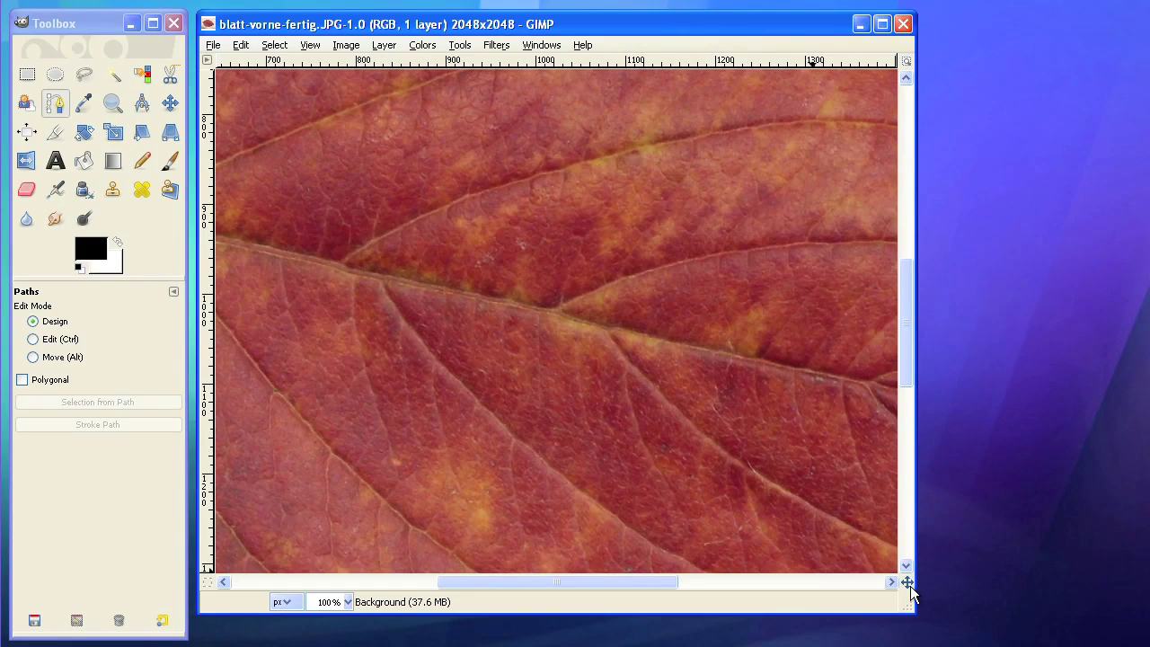
left_click_drag(908, 582, 890, 573)
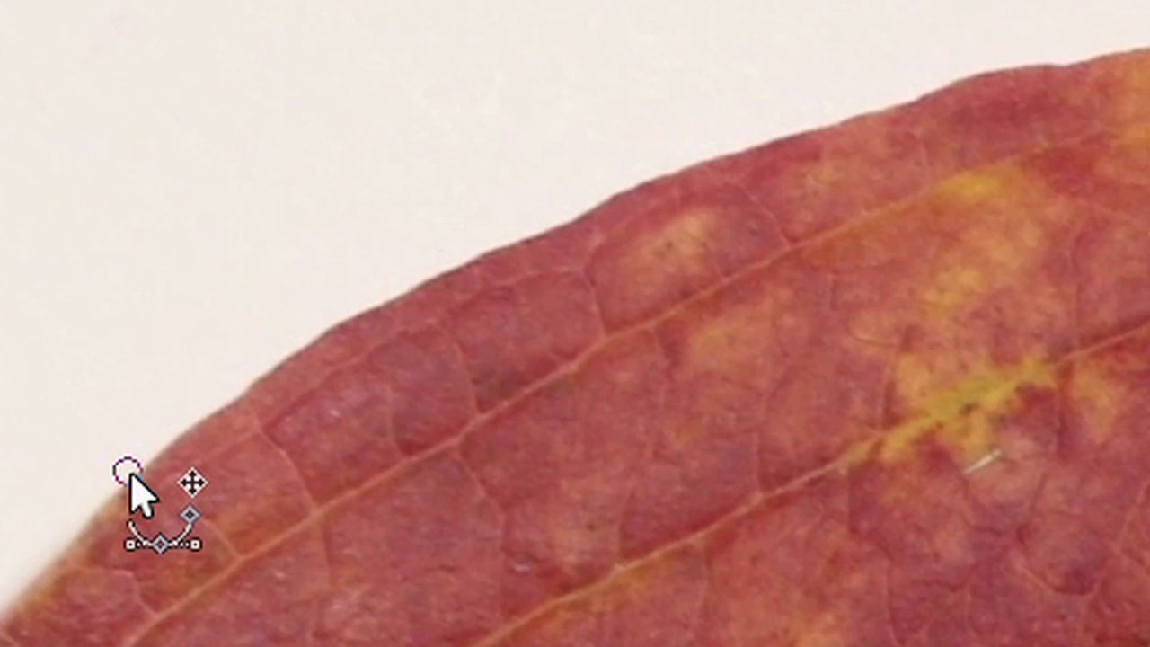
Step: Place path anchors along the leaf's upper edge and move the stray anchor onto the outline
left_click(719, 157)
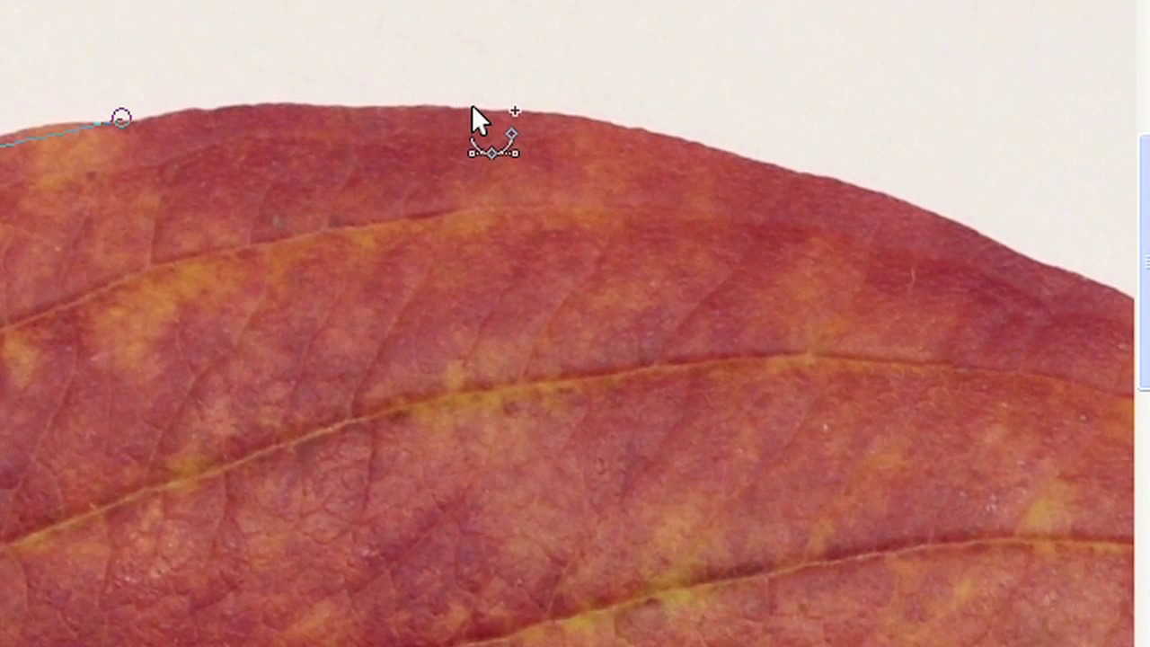
left_click(470, 106)
left_click(620, 597)
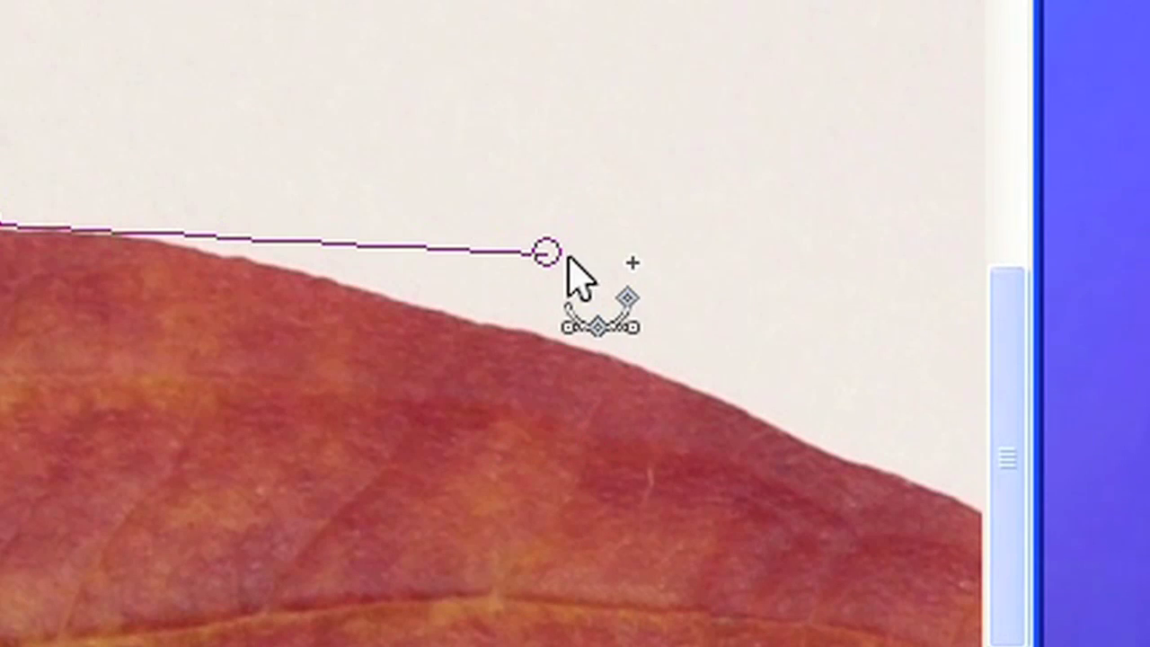
left_click_drag(547, 252, 527, 325)
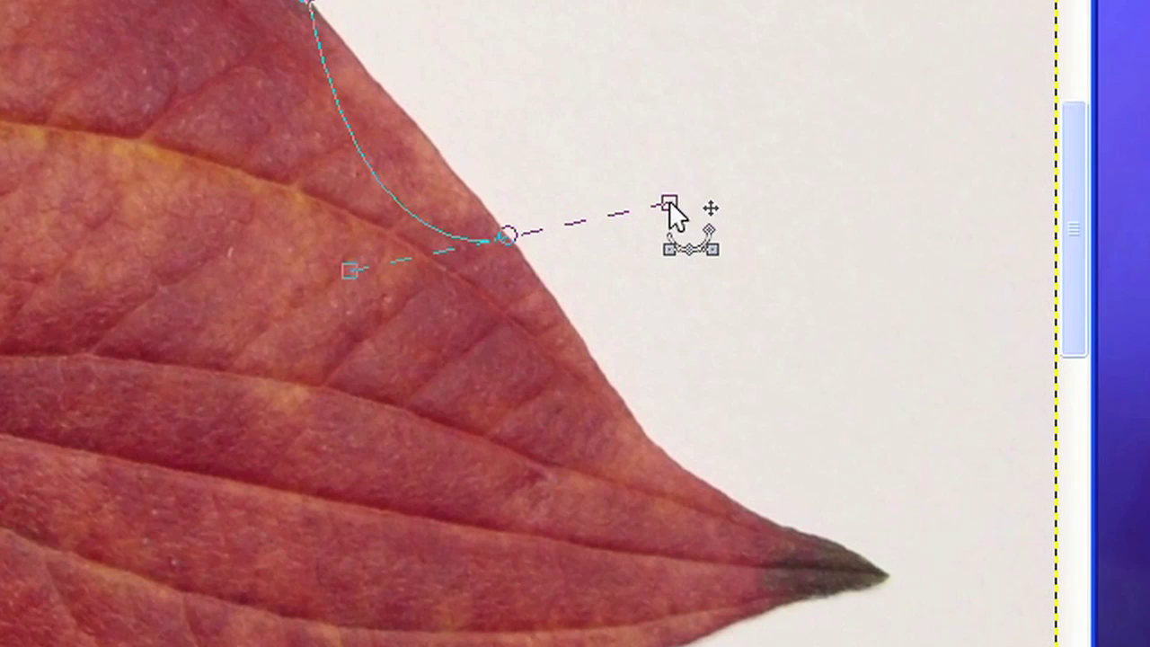
Step: Move the curved anchor off the leaf's right edge and delete it from the path
left_click_drag(507, 229, 621, 122)
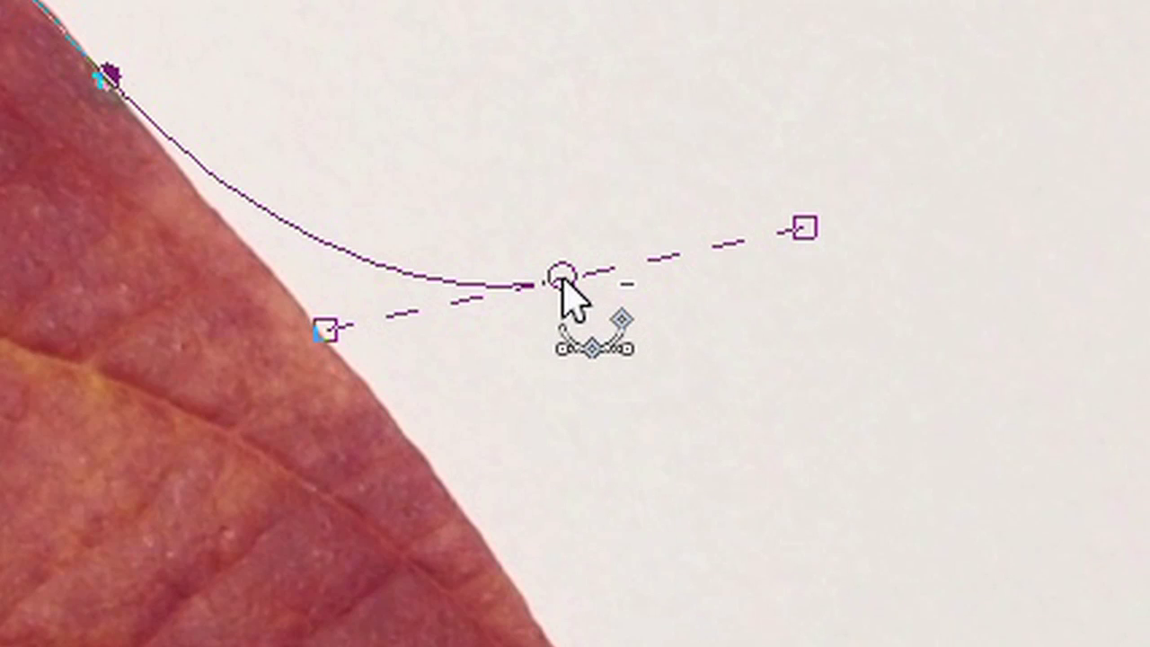
left_click(561, 279)
left_click(561, 280)
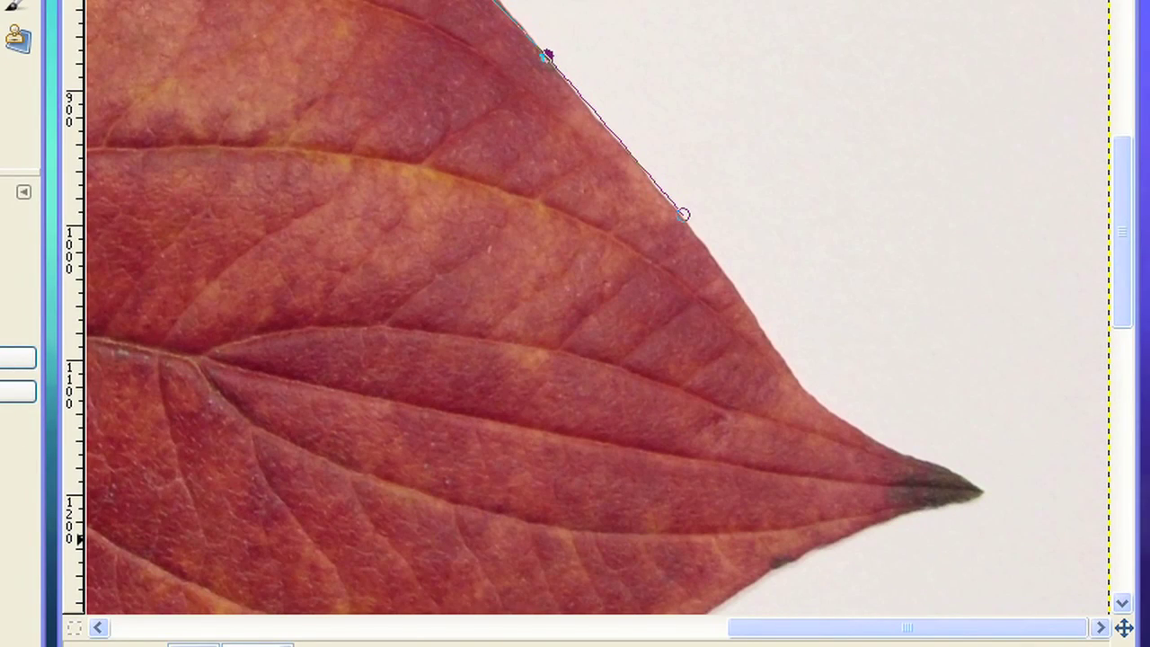
Step: Add anchors down the leaf's right edge, around its dark tip and onto the start of the lower edge
left_click(769, 339)
left_click(859, 430)
left_click(983, 491)
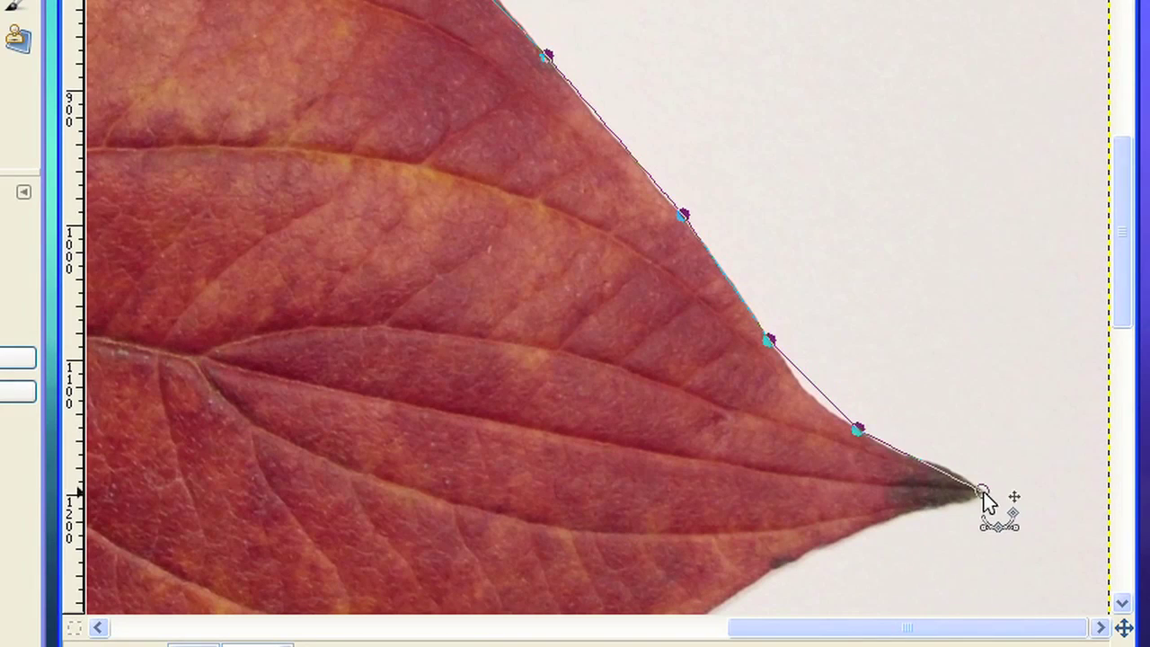
left_click(902, 512)
left_click(780, 563)
Step: Extend the path with anchors along the leaf's lower edge from the tip side toward the stem side
scroll(788, 570, "down", 5)
left_click(620, 292)
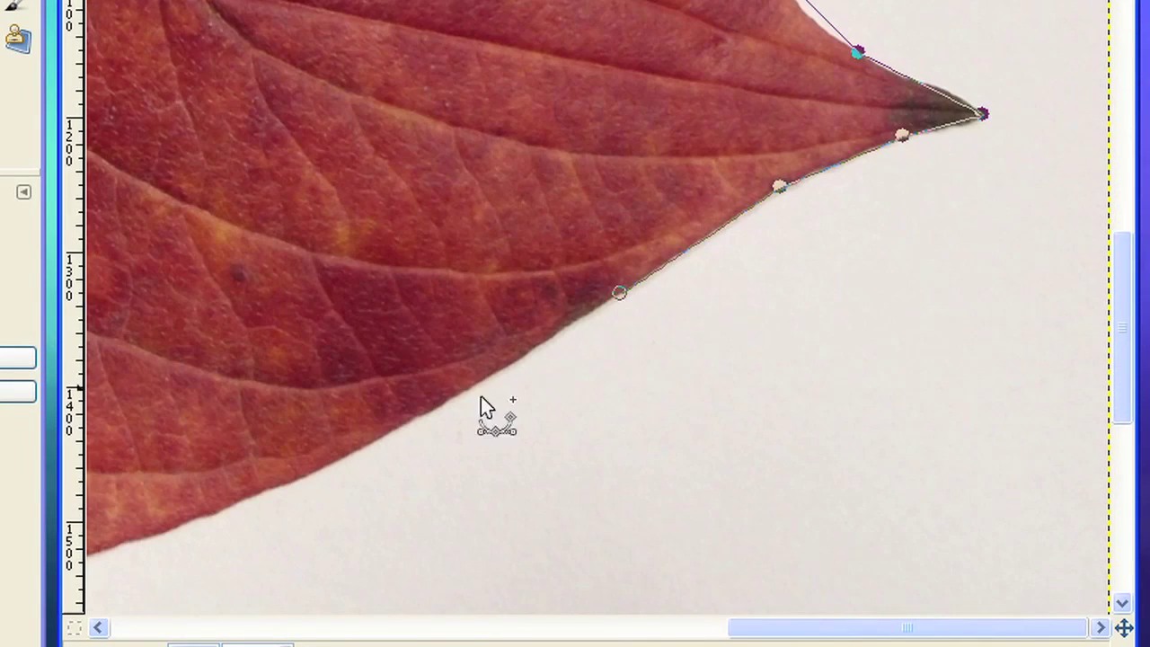
left_click(446, 399)
left_click(227, 505)
left_click_drag(807, 629, 541, 630)
left_click_drag(1123, 358, 1123, 428)
left_click(690, 324)
left_click(450, 351)
left_click(203, 318)
Step: Continue the path with anchors up the leaf's left edge to the underside of the stem
left_click_drag(597, 635, 337, 635)
left_click(685, 203)
left_click(465, 31)
left_click_drag(1134, 371, 1130, 224)
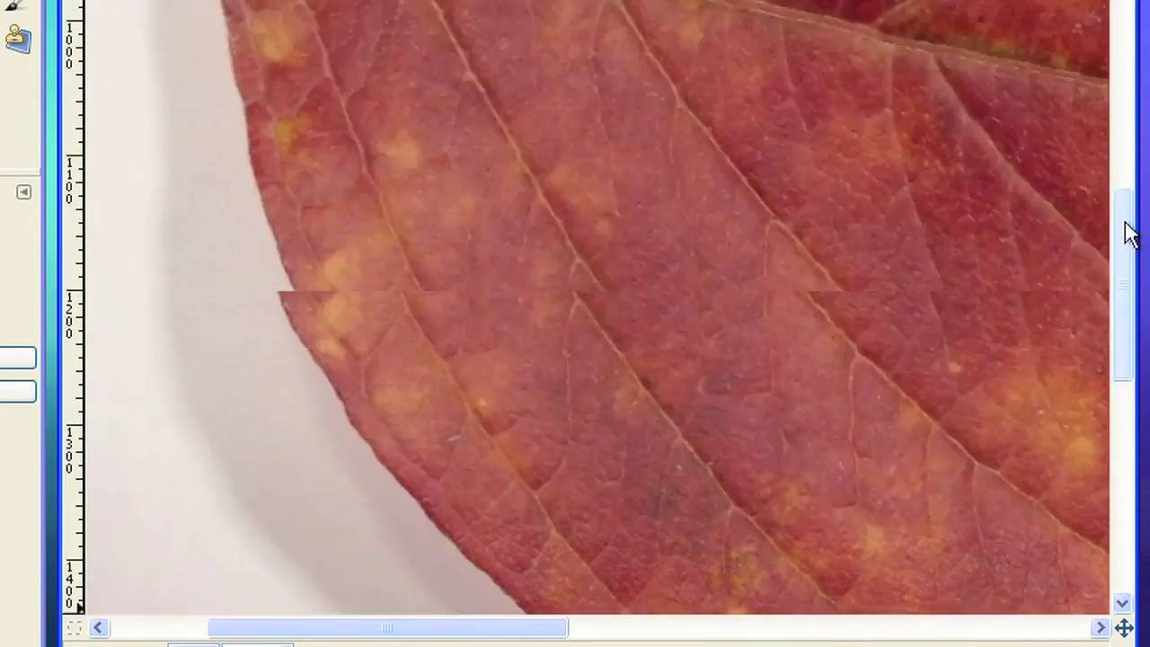
left_click(350, 517)
left_click(267, 352)
left_click(224, 149)
left_click(210, 19)
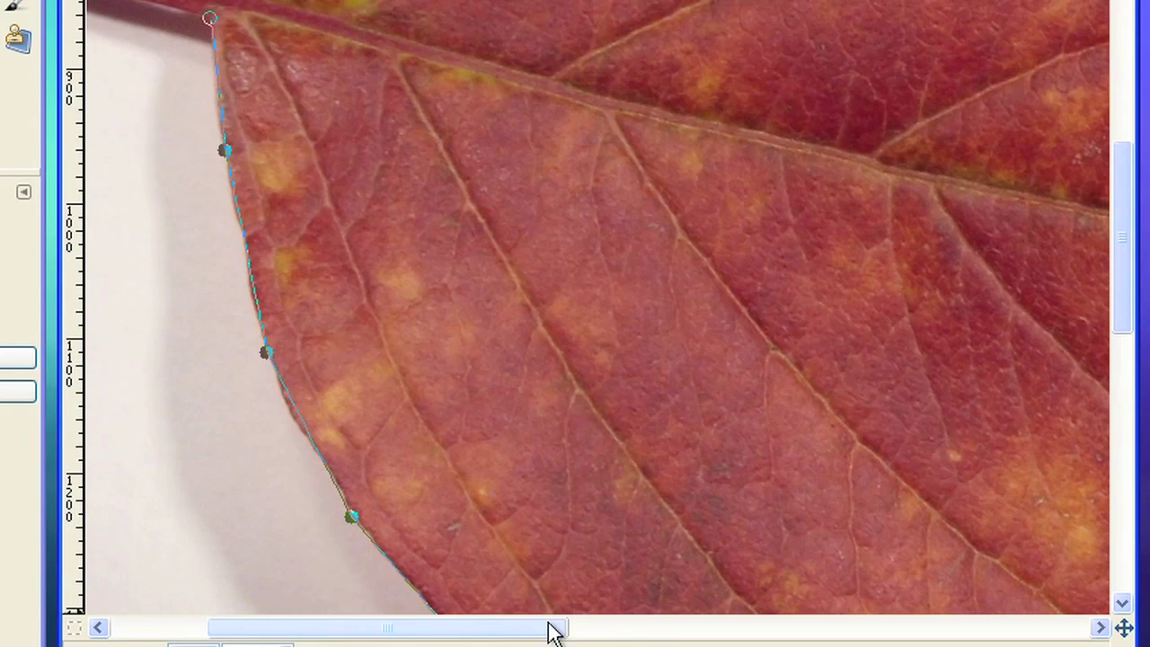
Step: Outline the stem with anchors at both corners of its cut end and along its upper side
left_click_drag(549, 629, 453, 629)
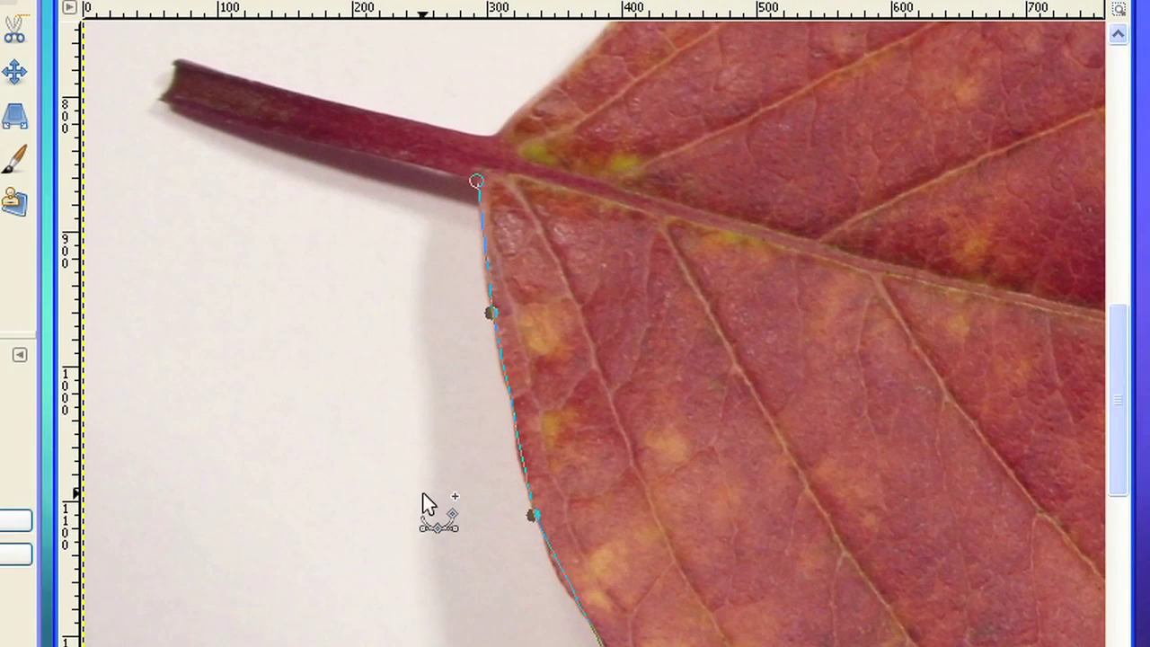
left_click(155, 98)
left_click(173, 56)
left_click(463, 128)
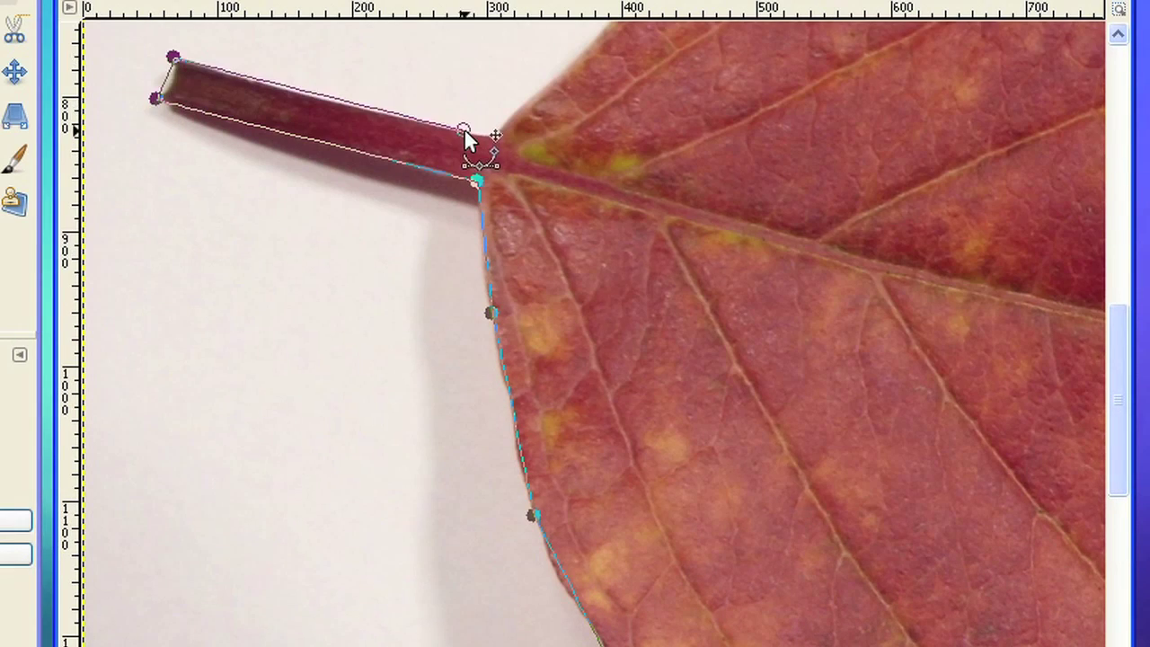
Step: Add anchors from the stem joint up the leaf edge and move the last one onto the starting anchor
left_click(508, 117)
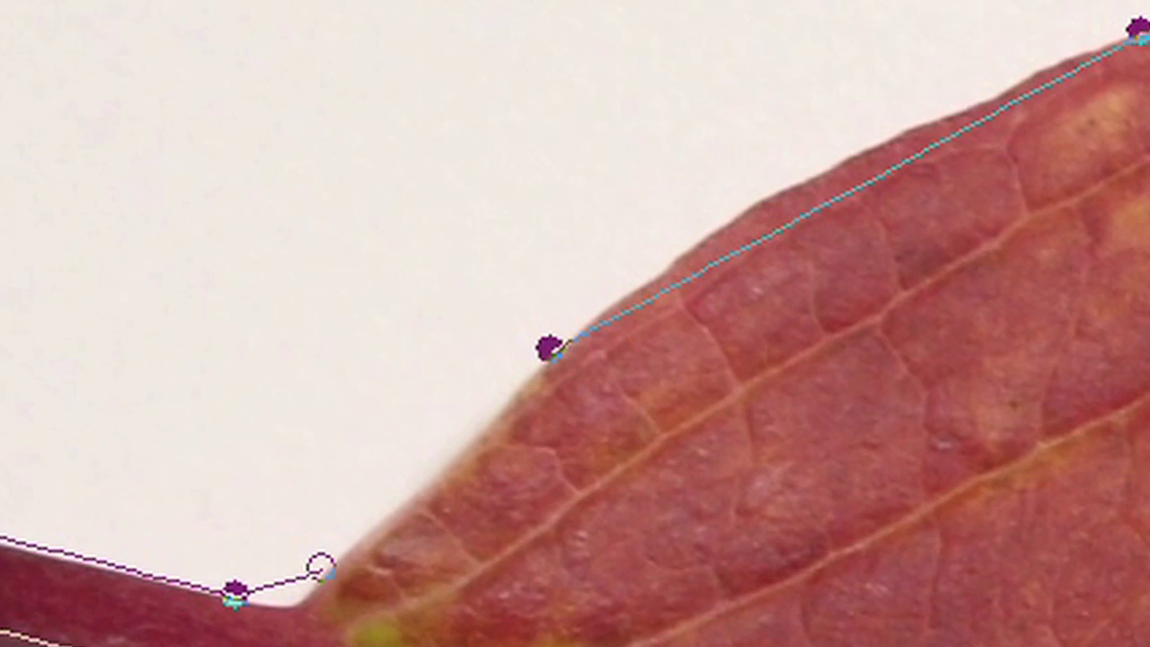
left_click(504, 389)
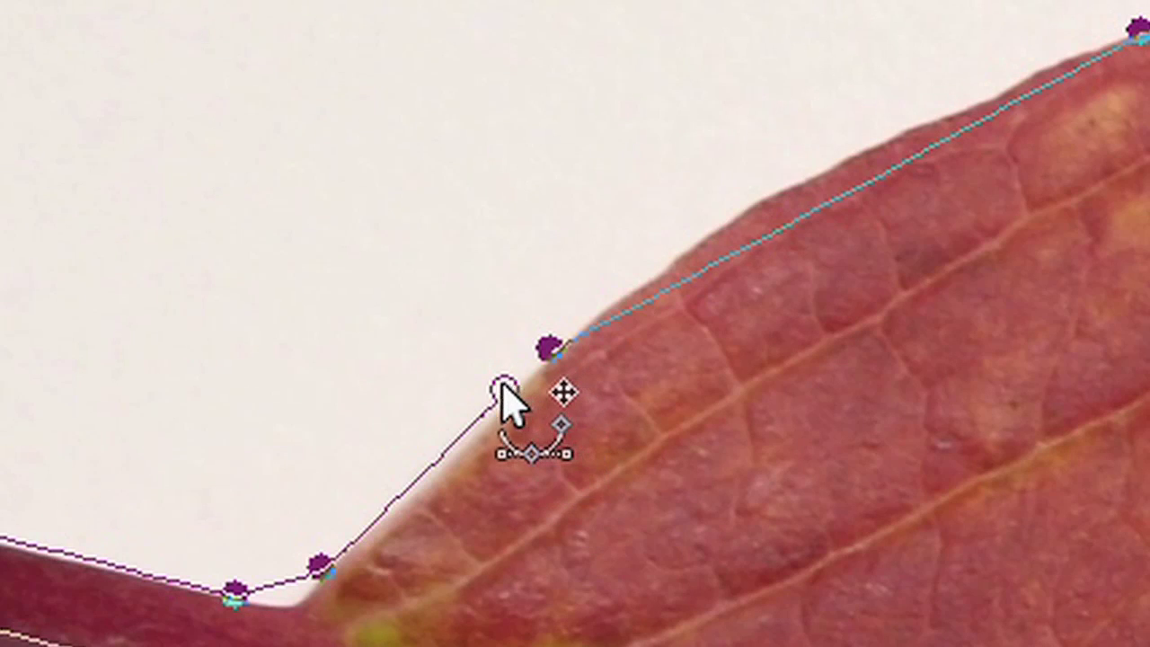
left_click_drag(505, 389, 549, 352)
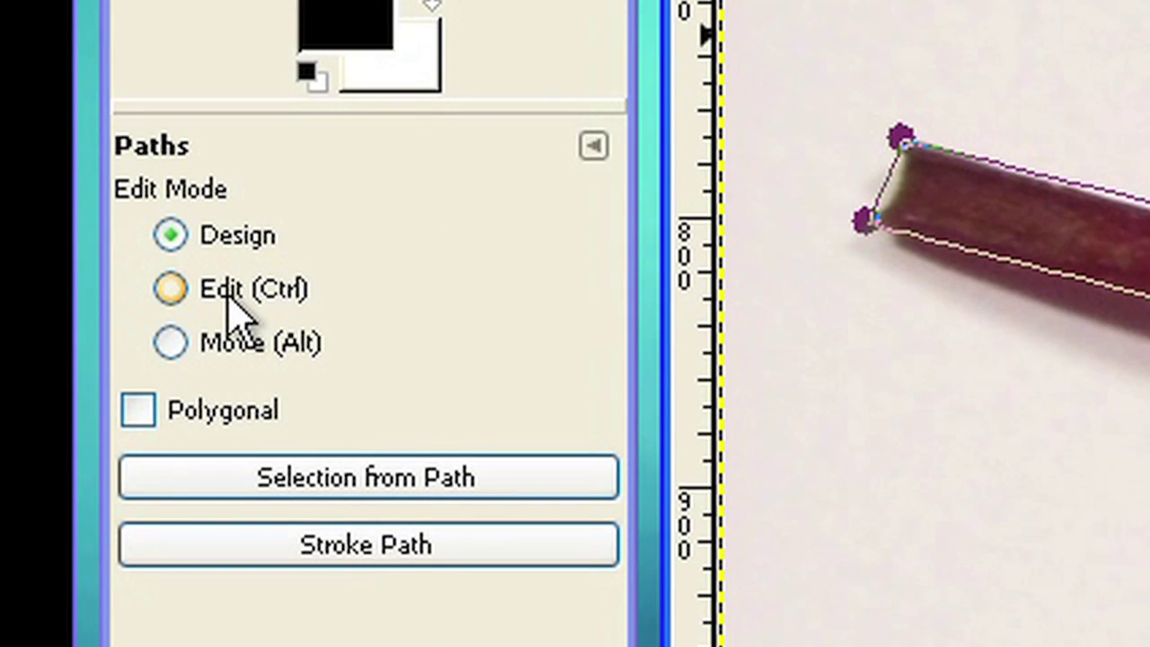
Step: In the path's Edit mode, insert anchors along the leaf's upper-left edge and adjust them to follow the outline
left_click(235, 310)
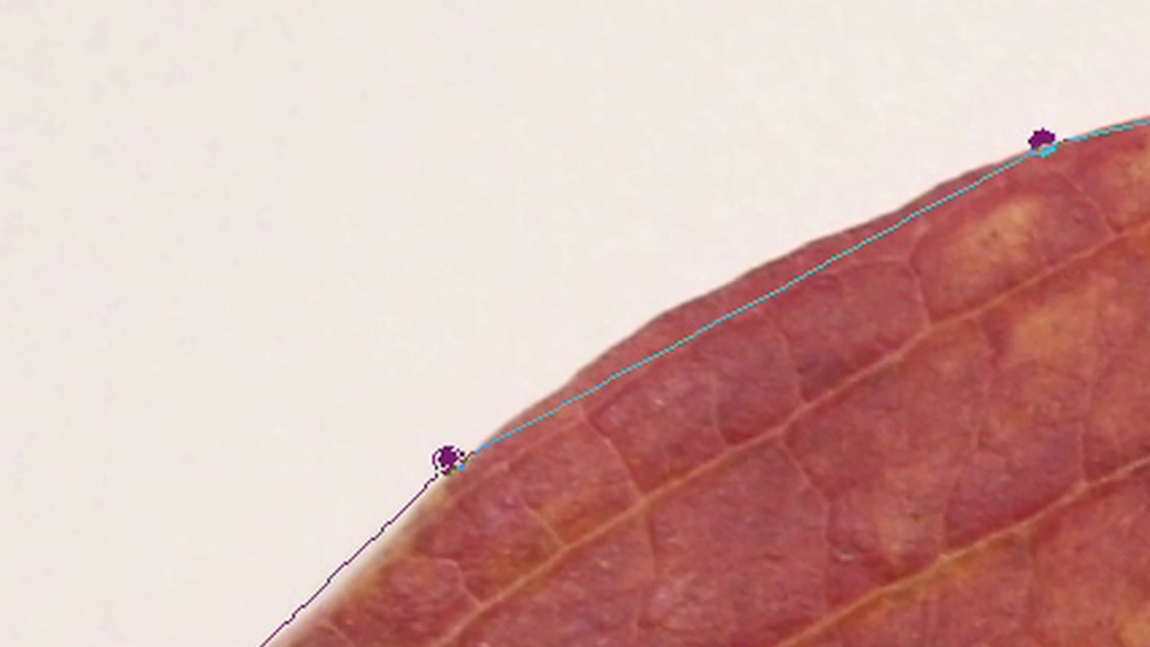
scroll(575, 323, "right", 3)
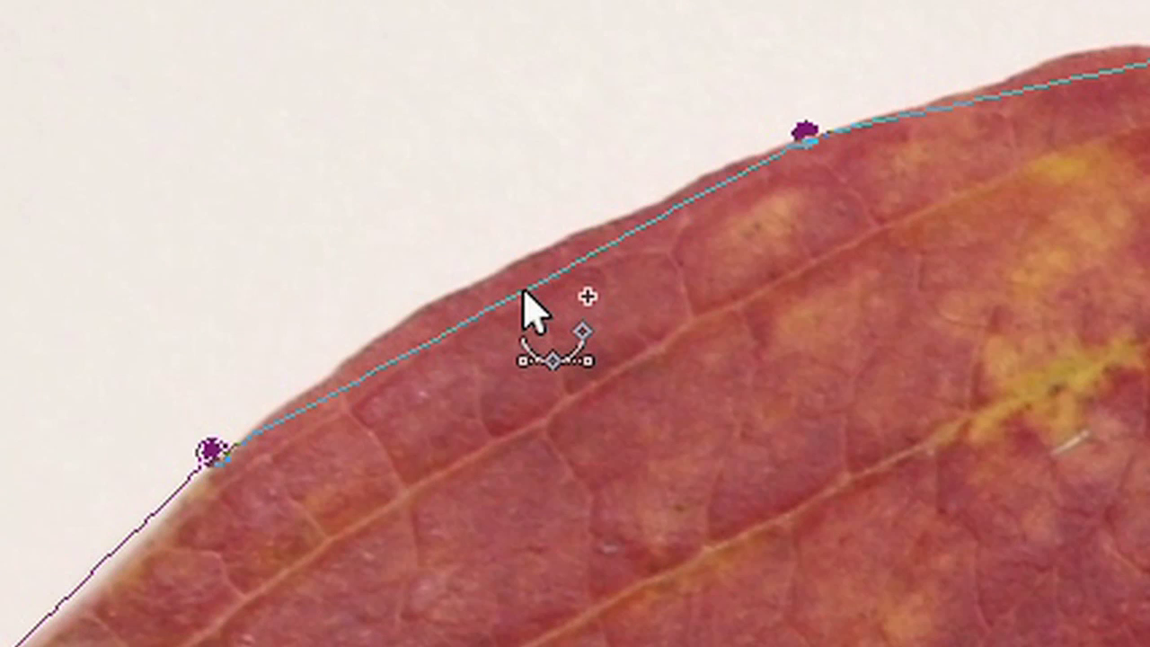
left_click_drag(267, 297, 239, 284)
left_click_drag(495, 279, 474, 283)
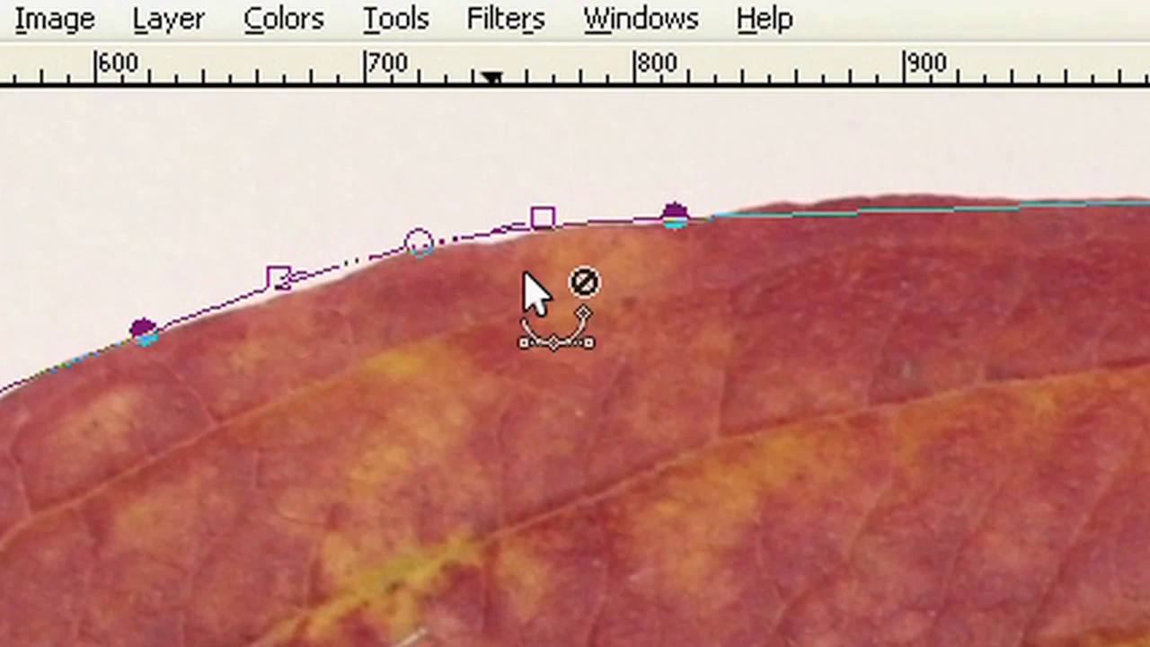
left_click_drag(563, 226, 521, 234)
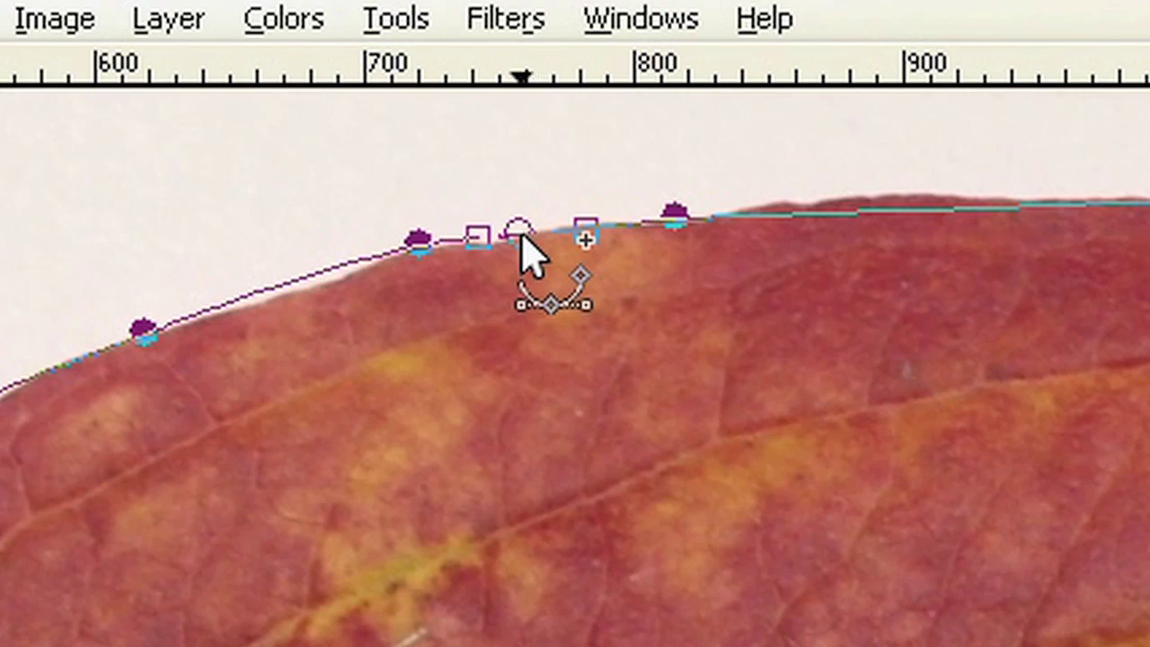
left_click_drag(305, 281, 315, 290)
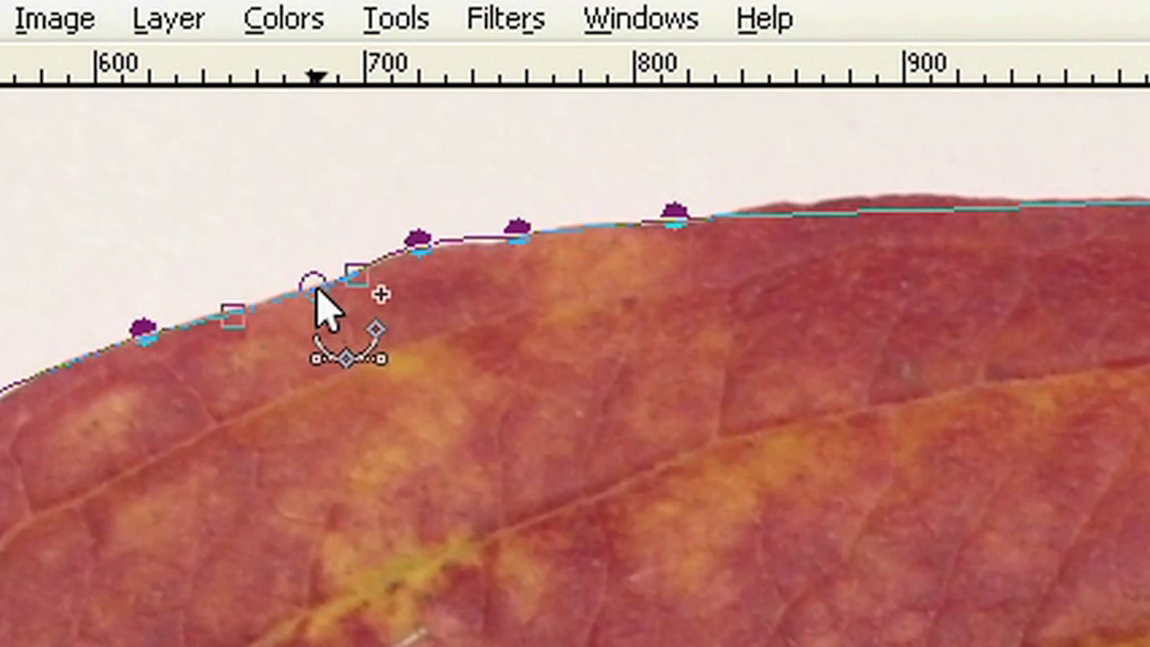
left_click(468, 244)
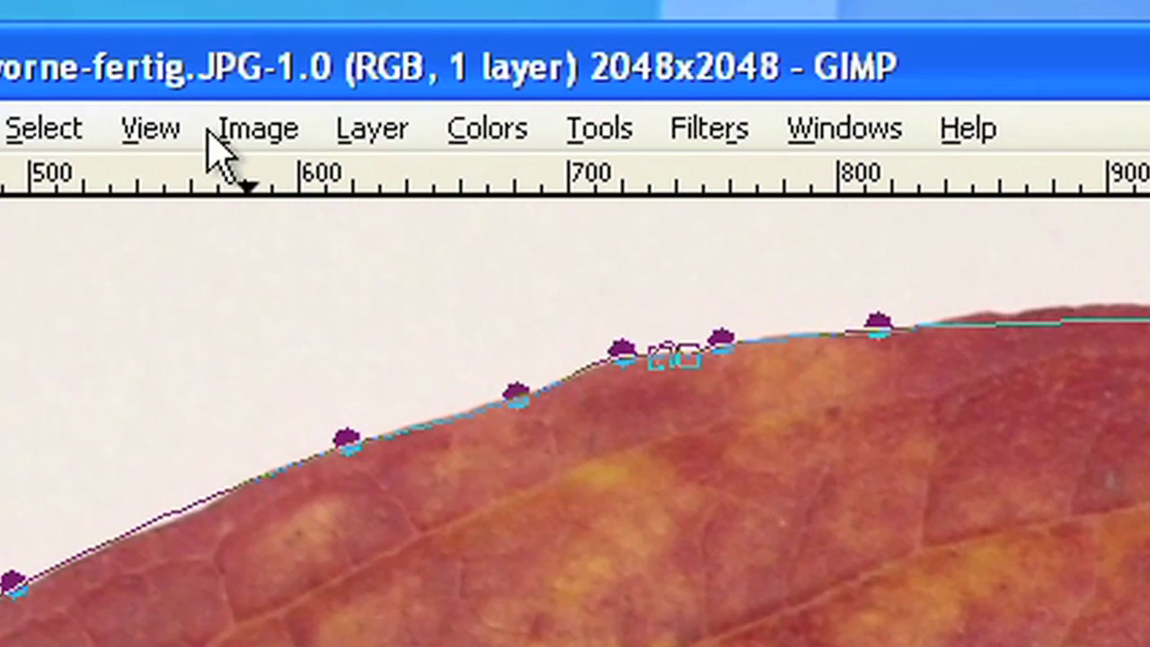
Step: Zoom in to 200% and examine how closely the path follows the leaf's upper edge
left_click(148, 129)
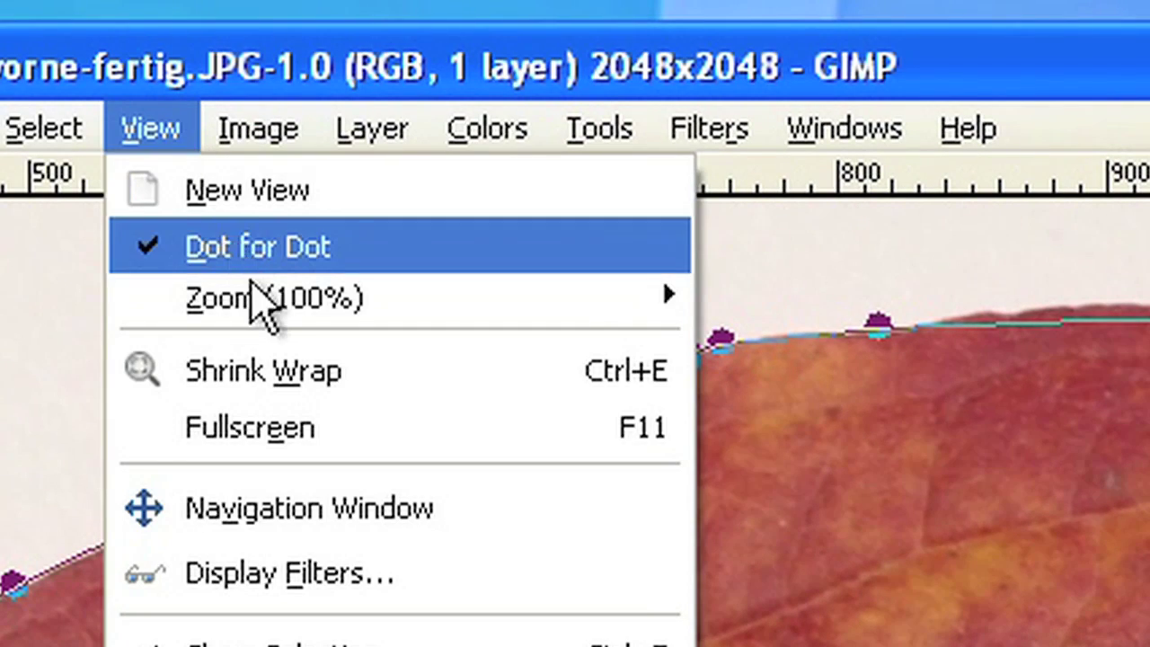
mouse_move(257, 298)
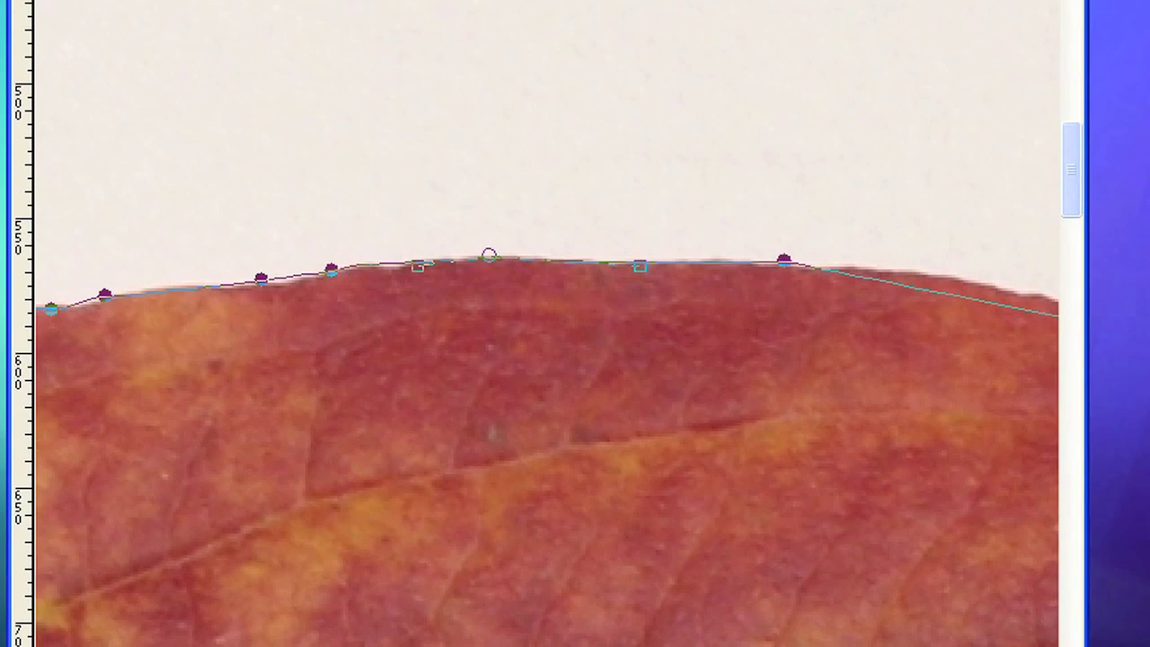
scroll(548, 324, "right", 6)
scroll(548, 324, "left", 2)
scroll(547, 324, "right", 2)
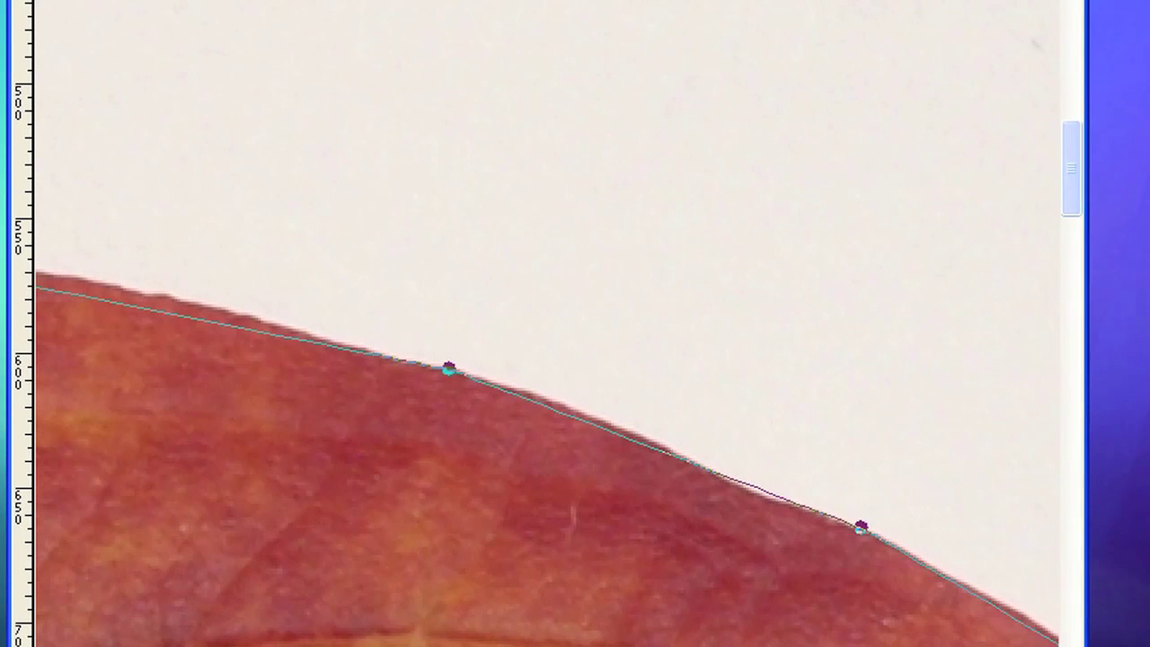
scroll(683, 392, "left", 5)
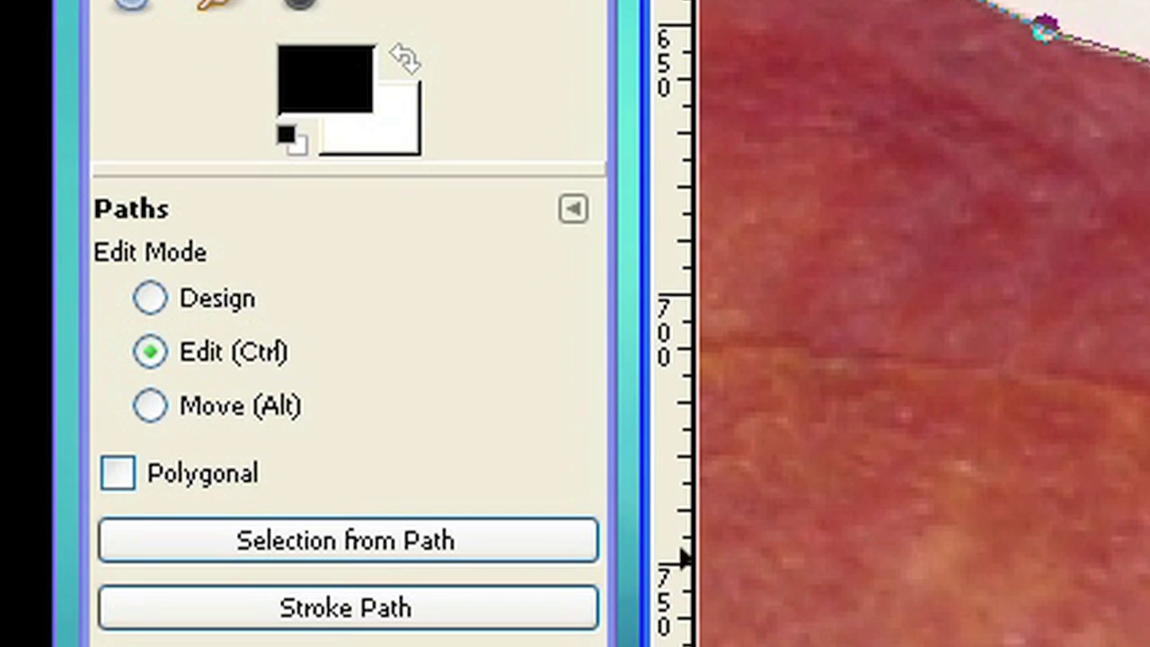
Step: Toggle the path mode to Design and back to Edit, and insert an anchor on the leaf's right edge
left_click(151, 302)
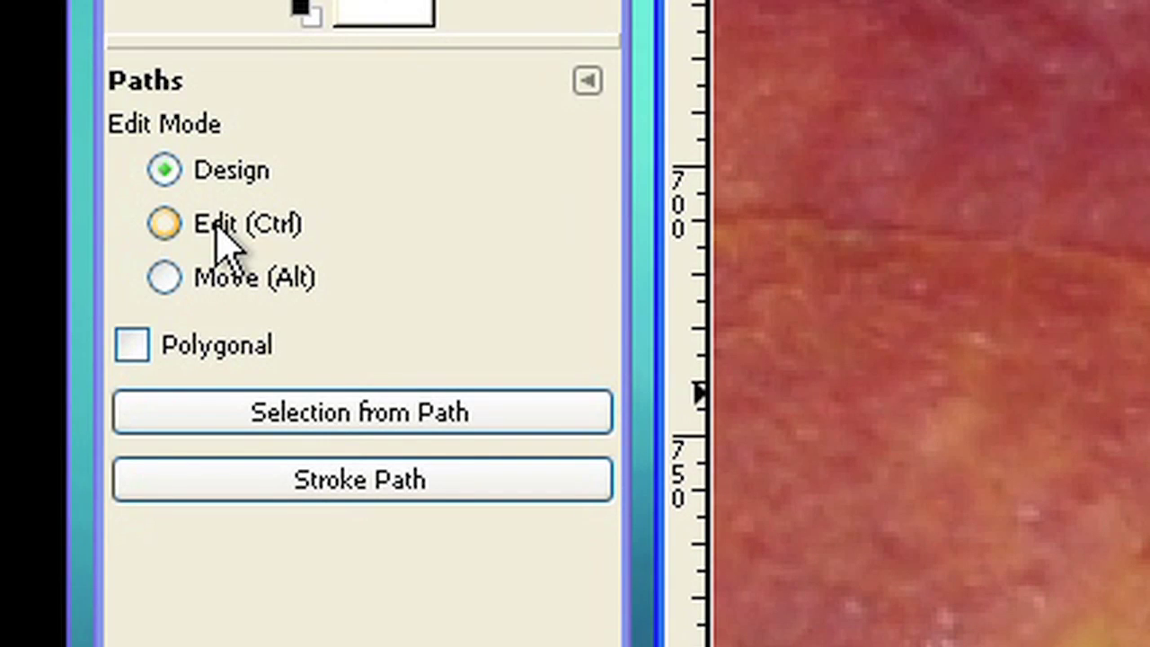
left_click(216, 231)
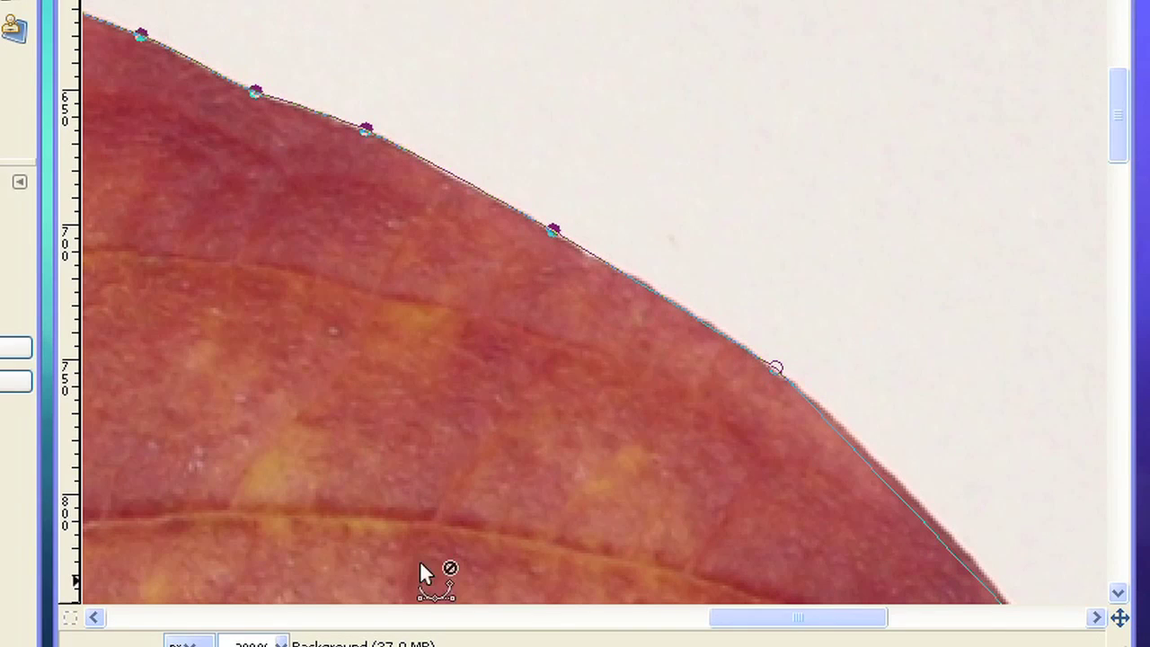
left_click_drag(809, 618, 821, 586)
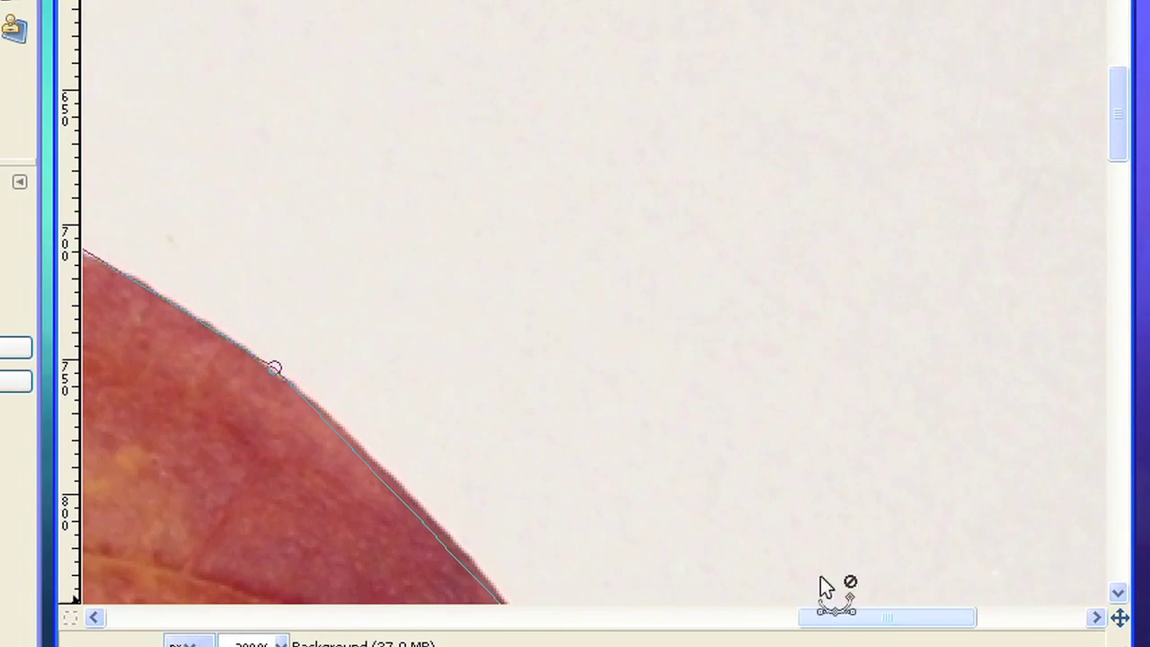
scroll(706, 511, "down", 4)
scroll(778, 531, "down", 8)
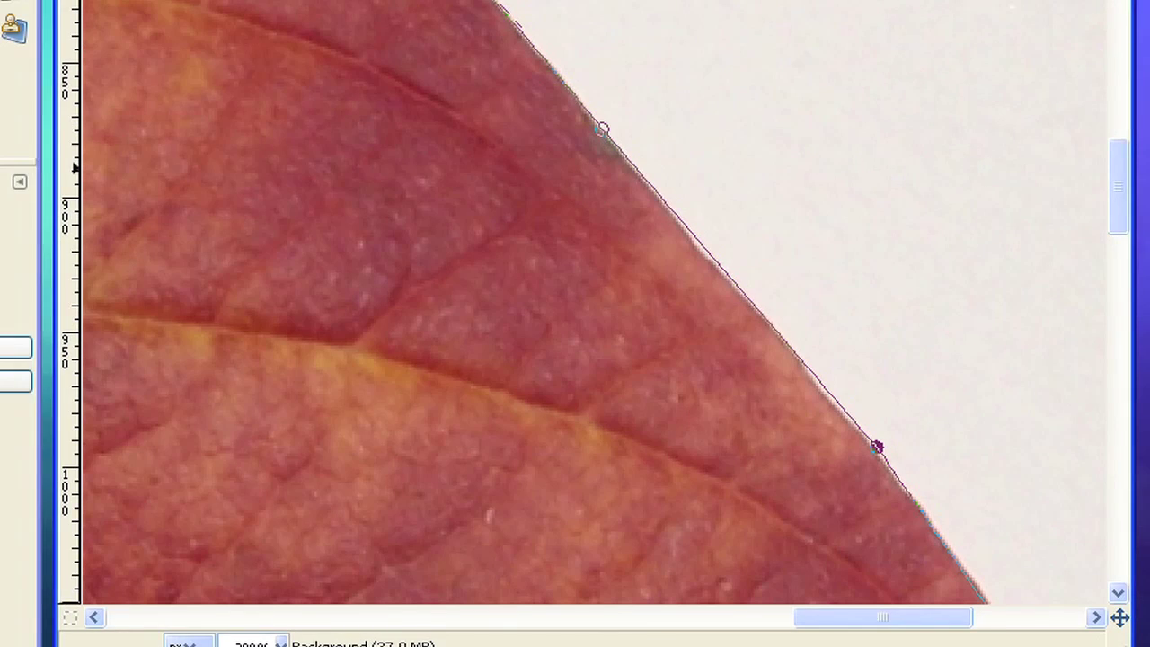
left_click(709, 257)
Step: Insert and adjust anchors where the leaf's right edge curves into the upper side of the dark tip
scroll(952, 530, "down", 4)
scroll(933, 585, "down", 2)
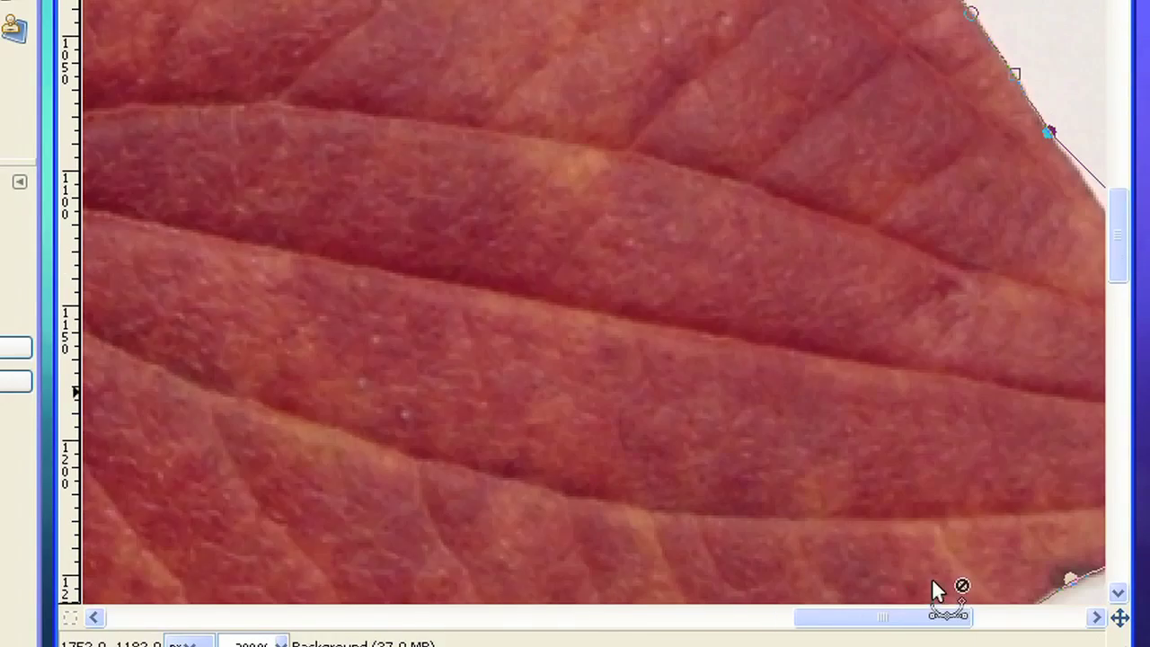
left_click_drag(935, 618, 1021, 617)
left_click_drag(661, 222, 649, 238)
left_click_drag(609, 189, 613, 186)
left_click_drag(693, 281, 699, 275)
left_click(829, 352)
left_click_drag(902, 388, 936, 392)
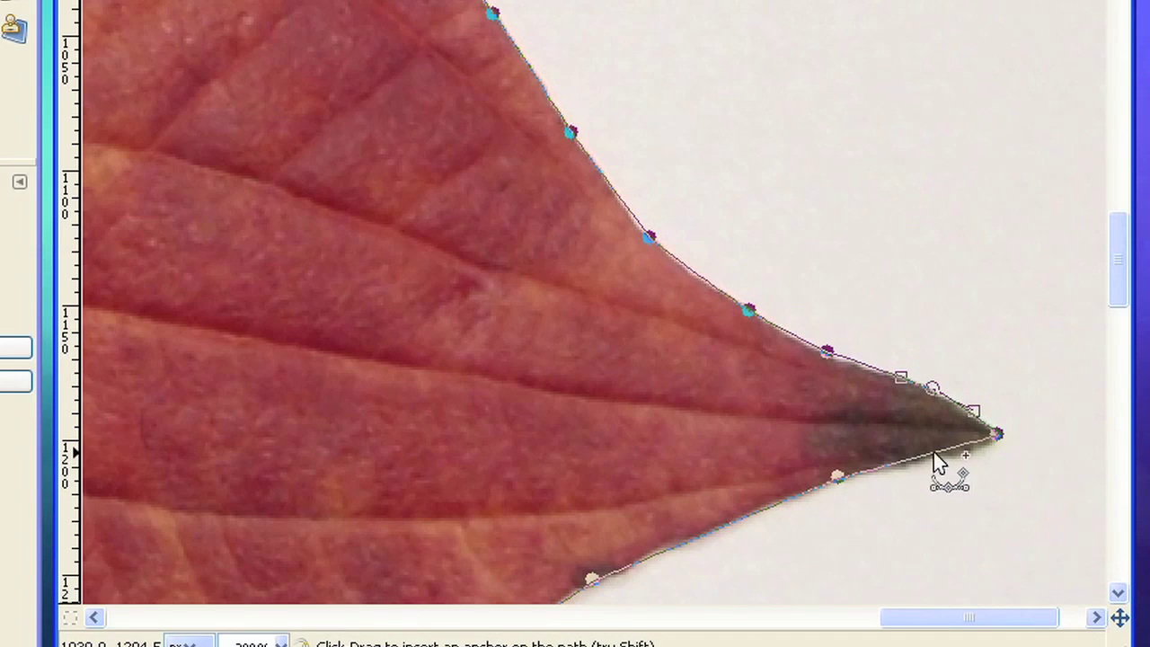
Step: Insert anchors along the leaf's lower-right edge below the dark tip and move them onto the outline
scroll(861, 598, "down", 4)
scroll(858, 584, "left", 10)
scroll(856, 576, "down", 1)
left_click_drag(893, 617, 736, 617)
left_click(763, 296)
scroll(809, 576, "down", 1)
left_click(803, 357)
scroll(746, 575, "down", 1)
left_click_drag(799, 362, 806, 372)
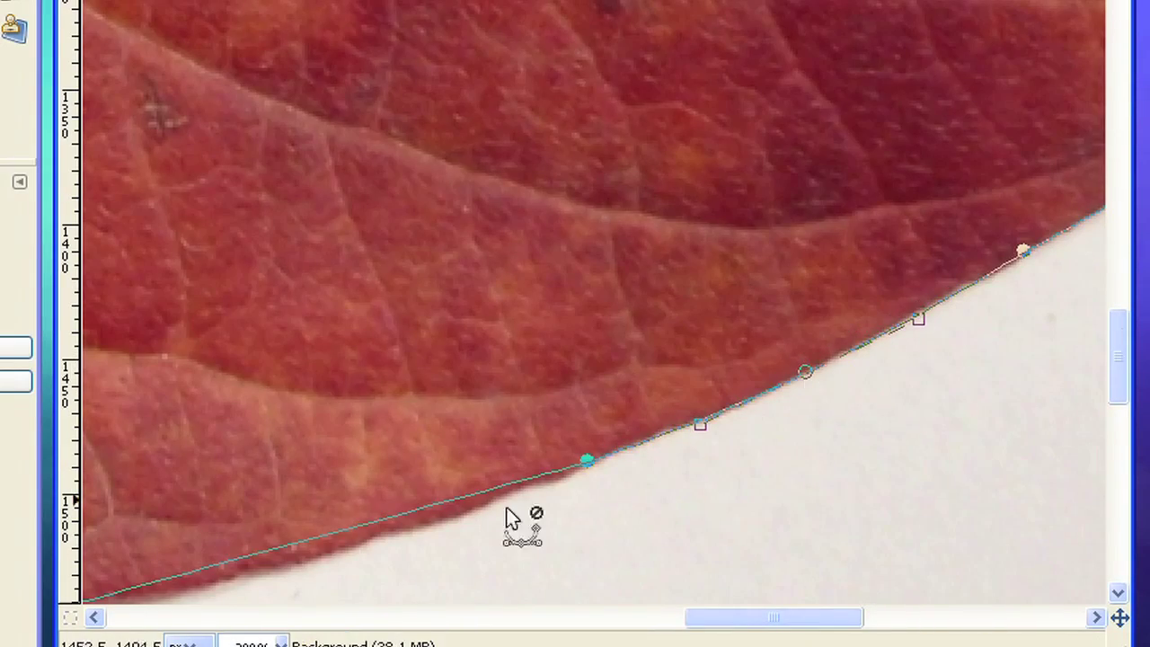
Step: Insert and adjust path anchors along the leaf's bottom edge so the curve follows the outline
left_click_drag(827, 617, 745, 617)
scroll(745, 566, "down", 1)
left_click(782, 365, "ctrl")
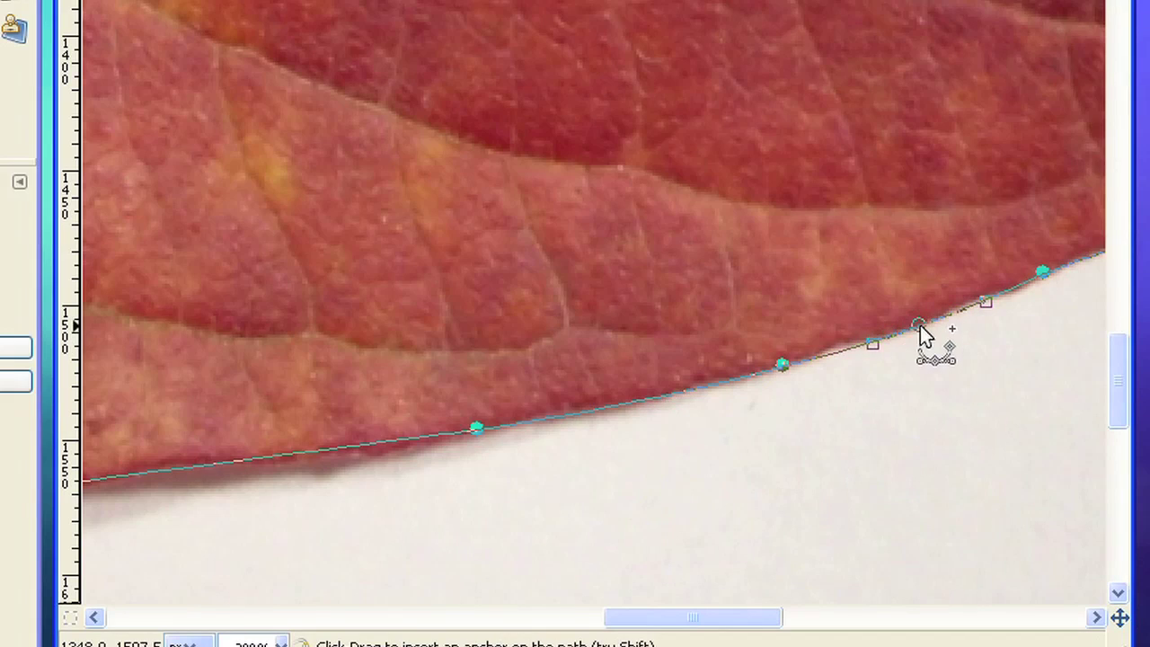
left_click(619, 409, "ctrl")
left_click_drag(647, 618, 524, 618)
left_click(989, 458, "ctrl")
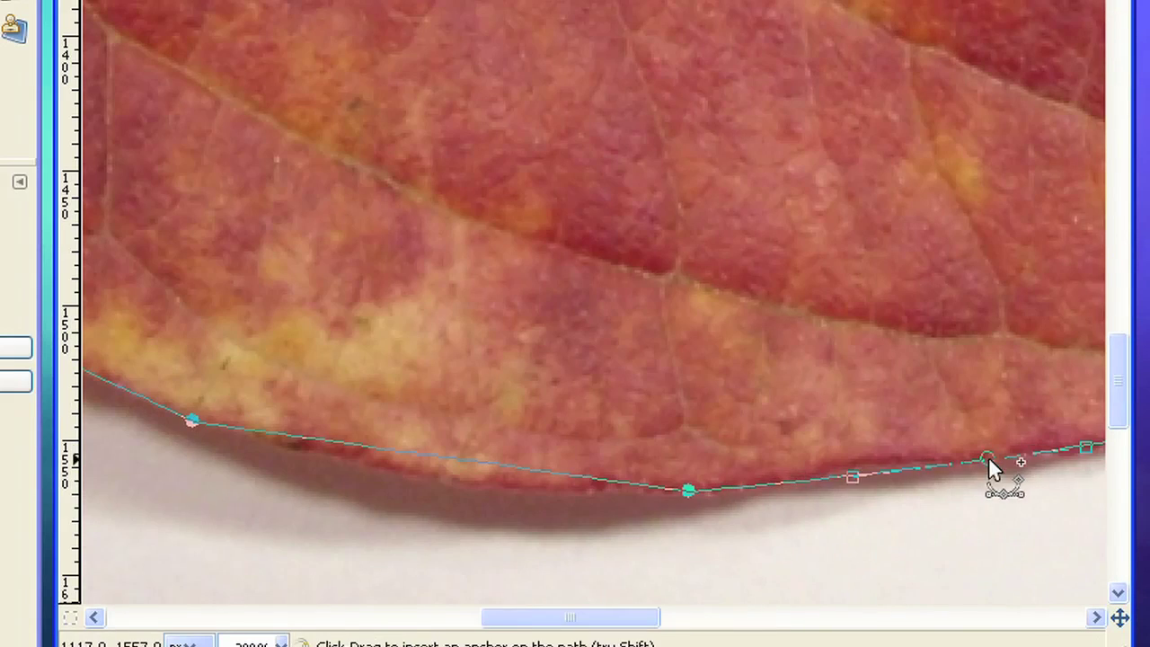
left_click(879, 466, "ctrl")
left_click_drag(451, 464, 452, 480)
Step: Insert anchors along the leaf's lower-left edge and pull the path out to the leaf's border
left_click_drag(567, 618, 419, 618)
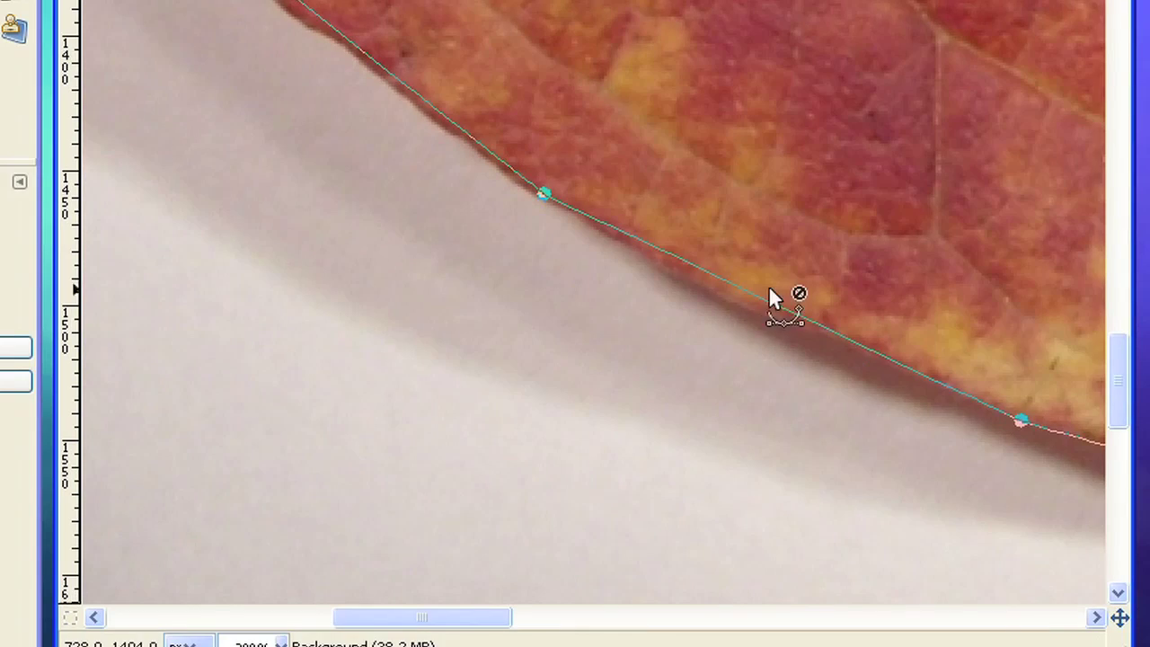
left_click_drag(735, 286, 736, 303)
left_click(868, 355, "ctrl")
left_click(313, 30, "ctrl")
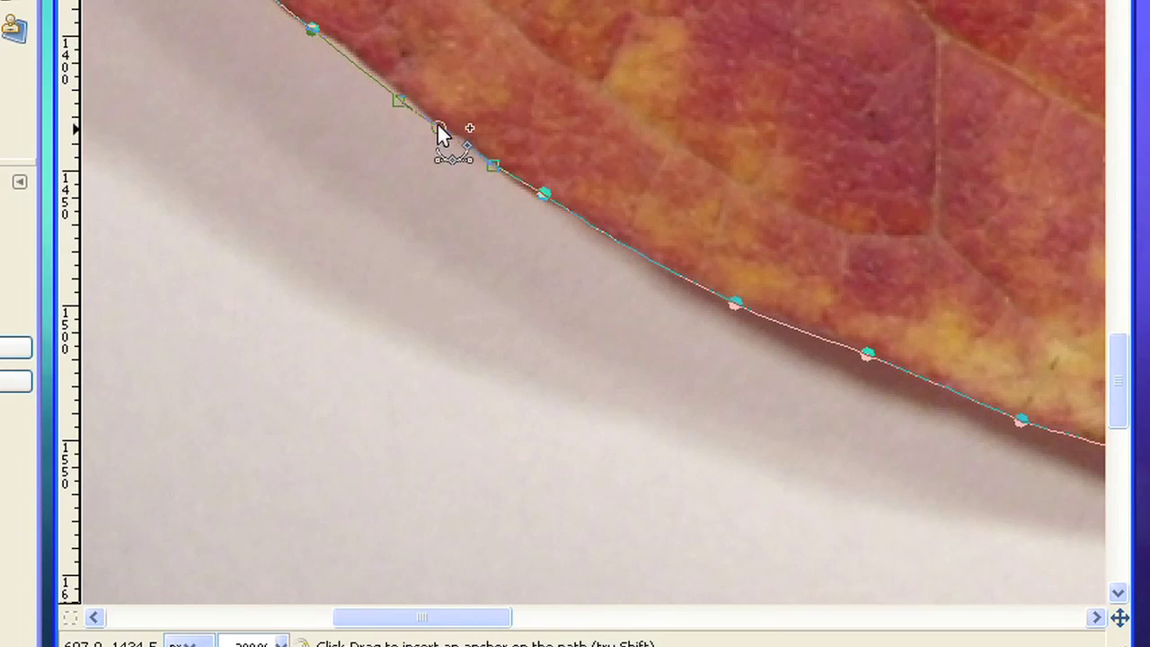
scroll(636, 449, "left", 6)
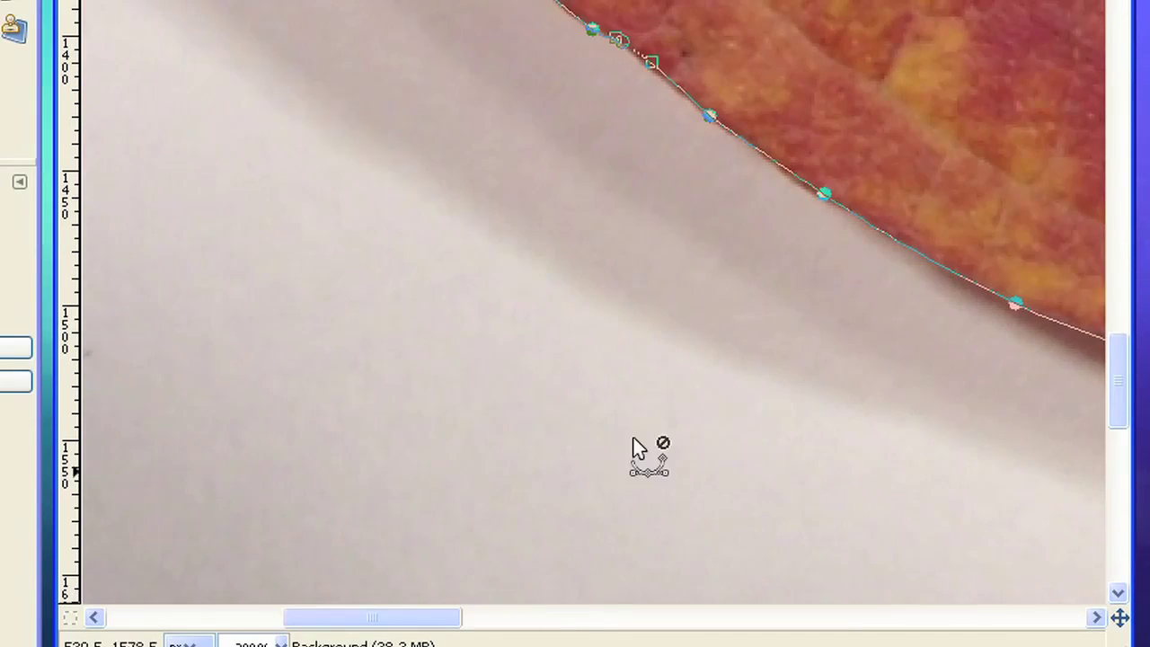
Step: Refine the path with additional anchors up the leaf's left edge toward the stem
scroll(517, 167, "up", 4)
scroll(503, 591, "up", 8)
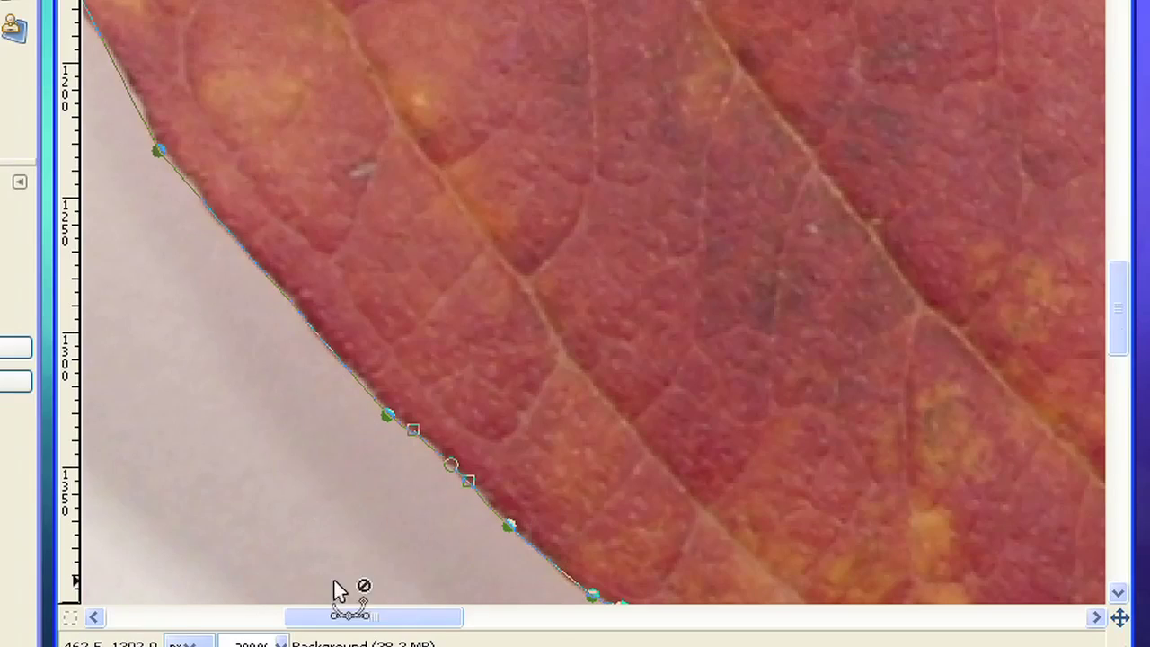
scroll(334, 591, "left", 7)
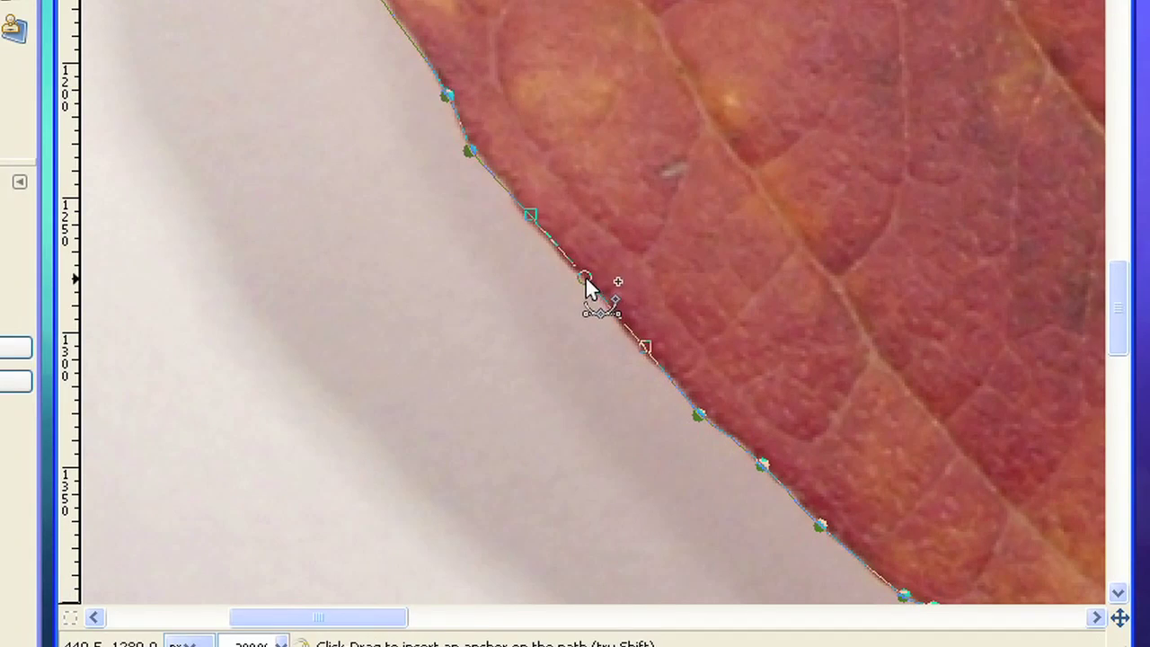
scroll(456, 467, "up", 16)
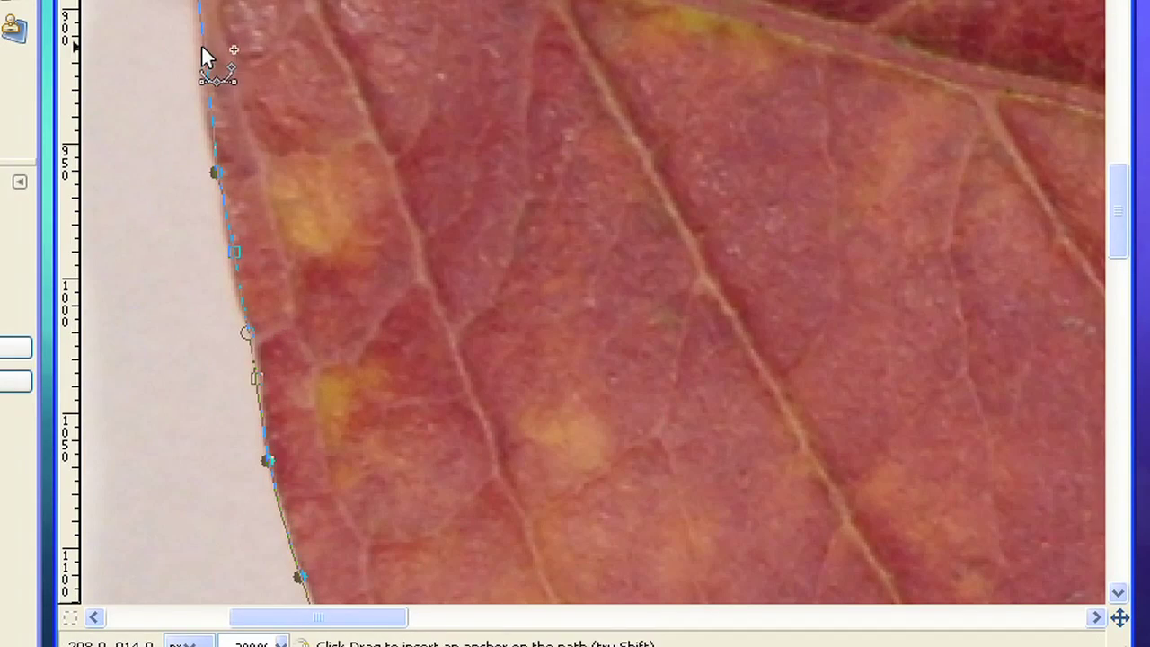
Step: Insert and adjust anchors on the stem's upper side and where it curves into the leaf's upper edge
scroll(420, 513, "up", 4)
scroll(244, 620, "left", 15)
scroll(257, 85, "up", 4)
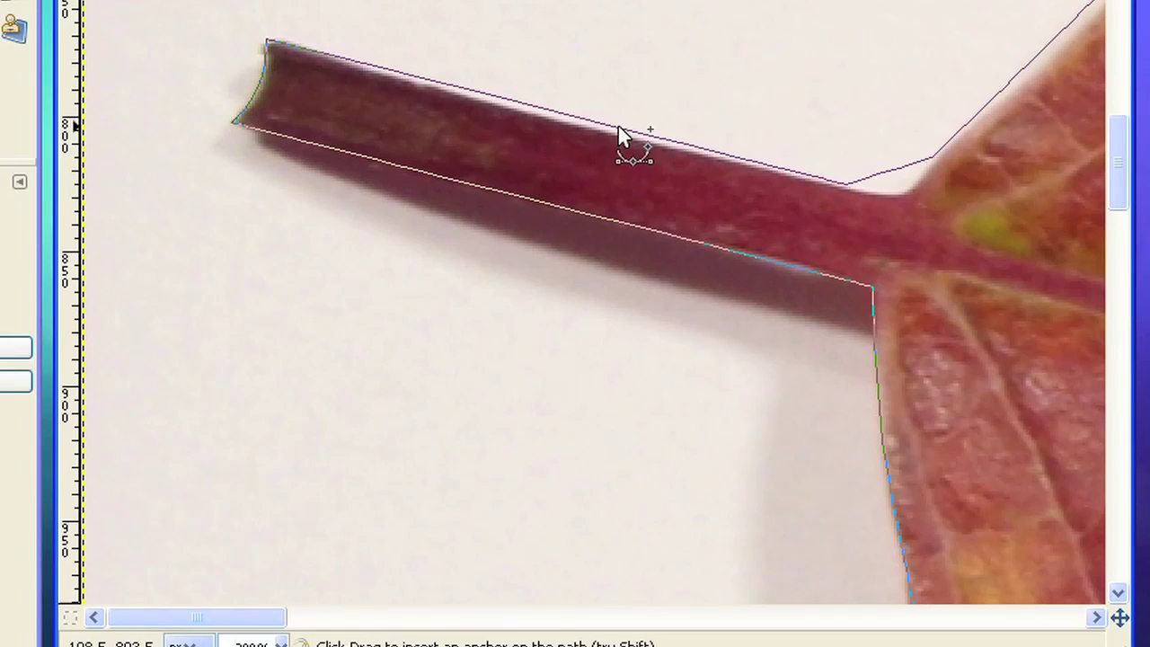
left_click_drag(618, 126, 611, 132)
left_click_drag(902, 169, 901, 188)
left_click_drag(259, 617, 339, 617)
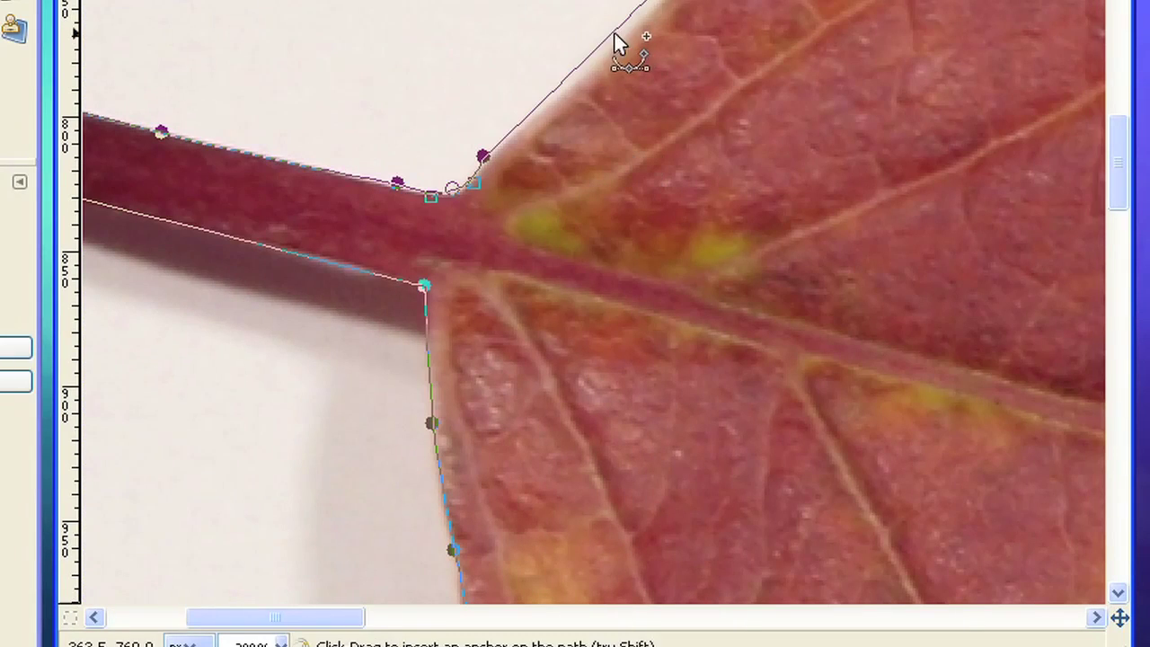
left_click(615, 35)
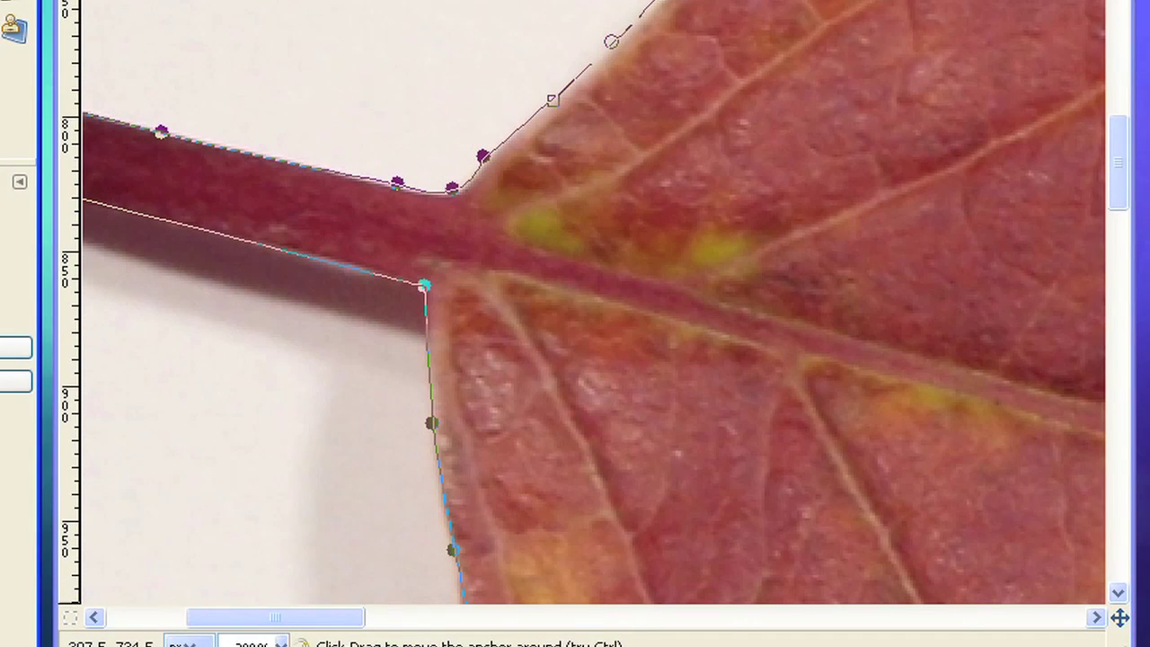
left_click_drag(632, 130, 636, 131)
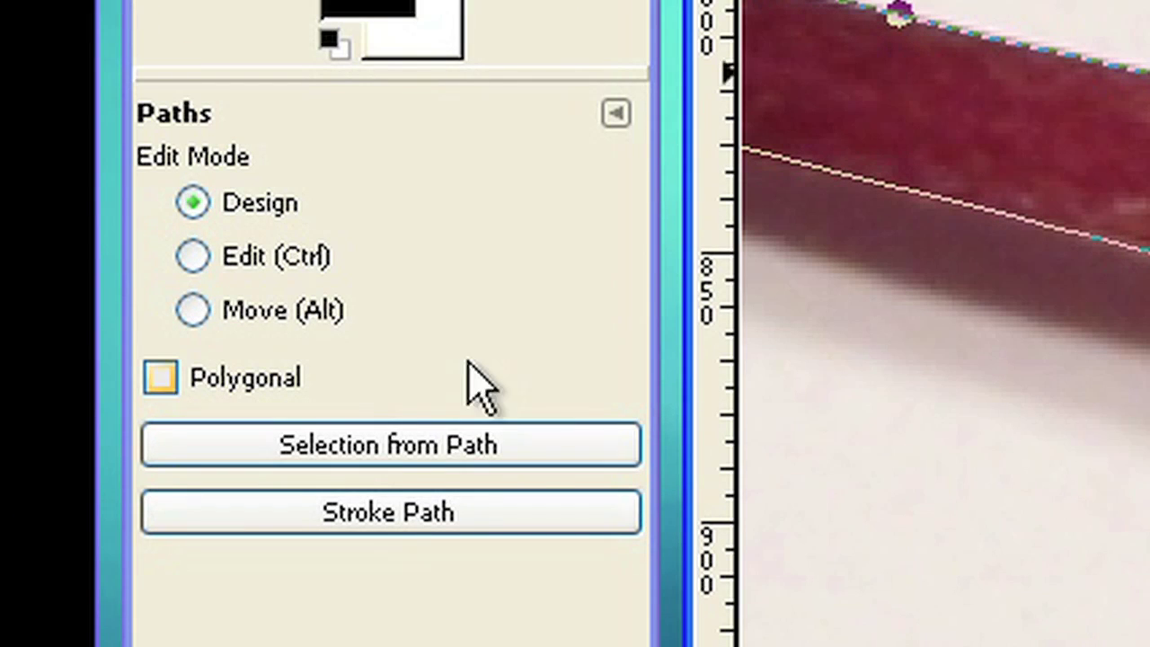
Step: Create a selection from the finished path and invert it to select the background
left_click(410, 445)
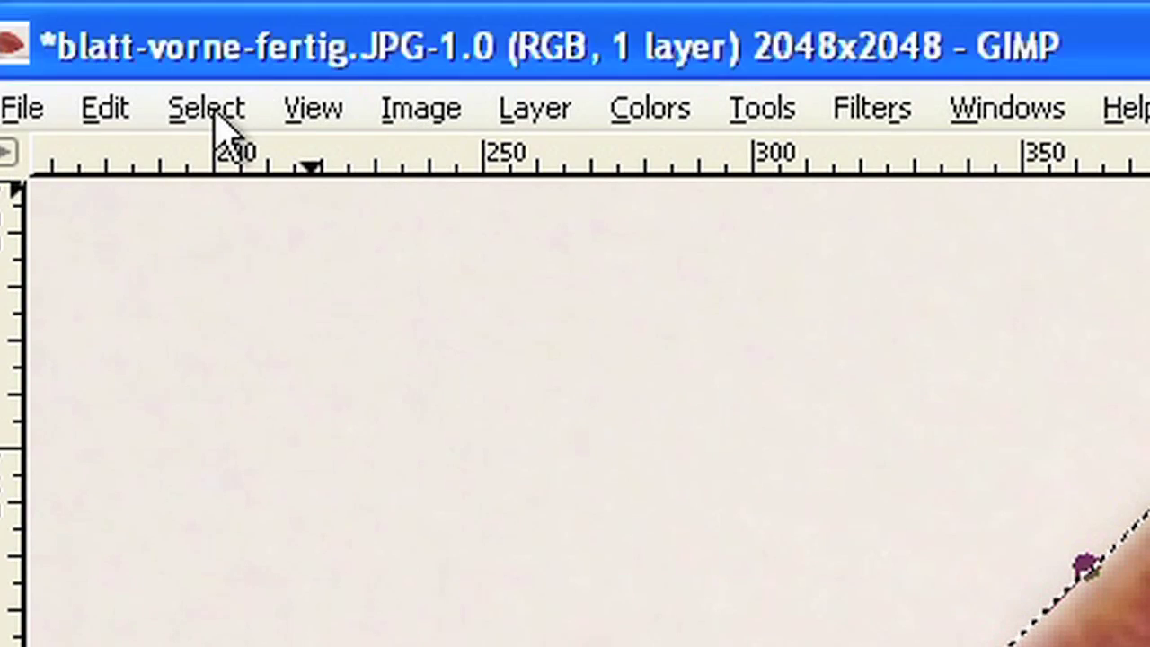
left_click(218, 112)
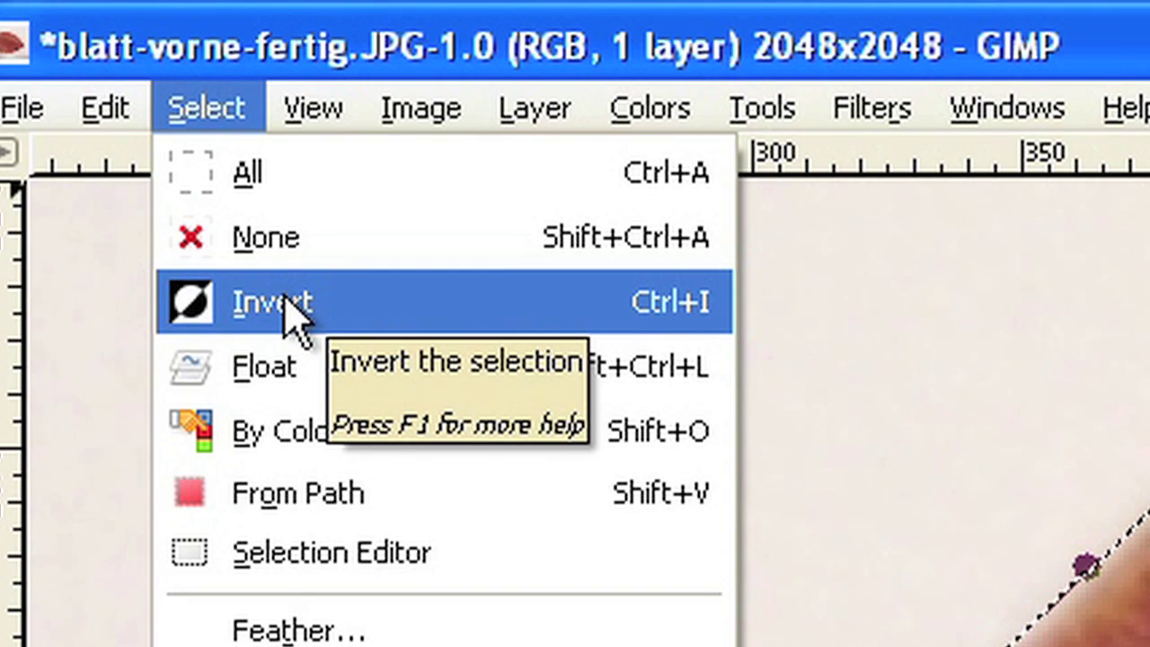
left_click(290, 308)
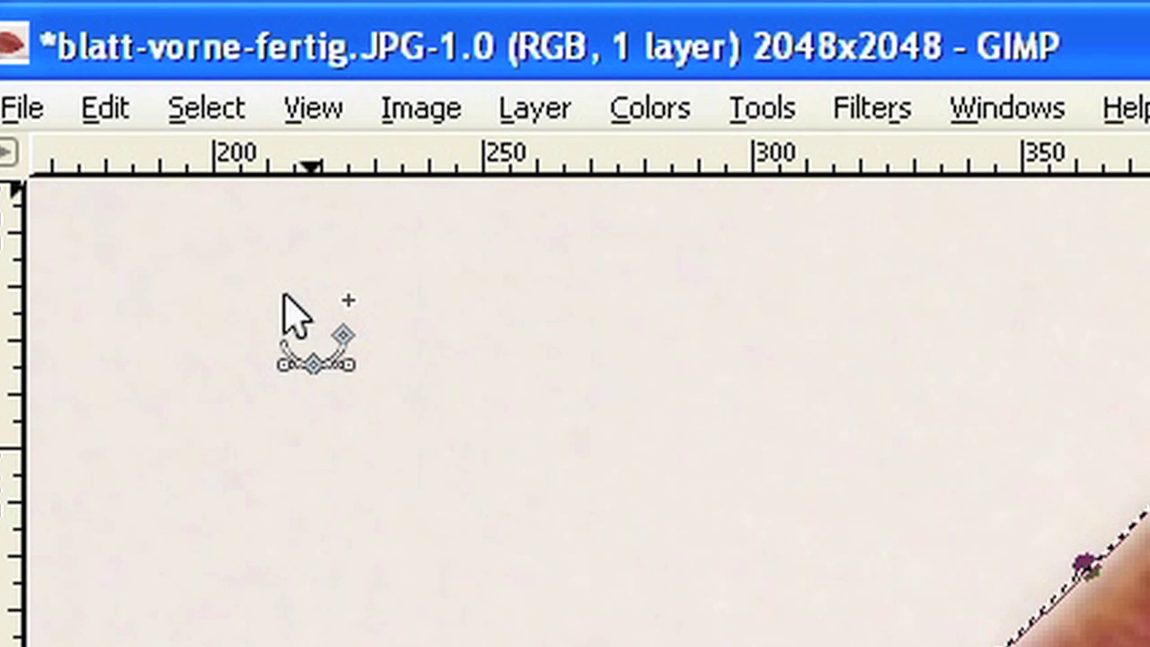
Step: Feather the inverted selection by 10 pixels
left_click(243, 110)
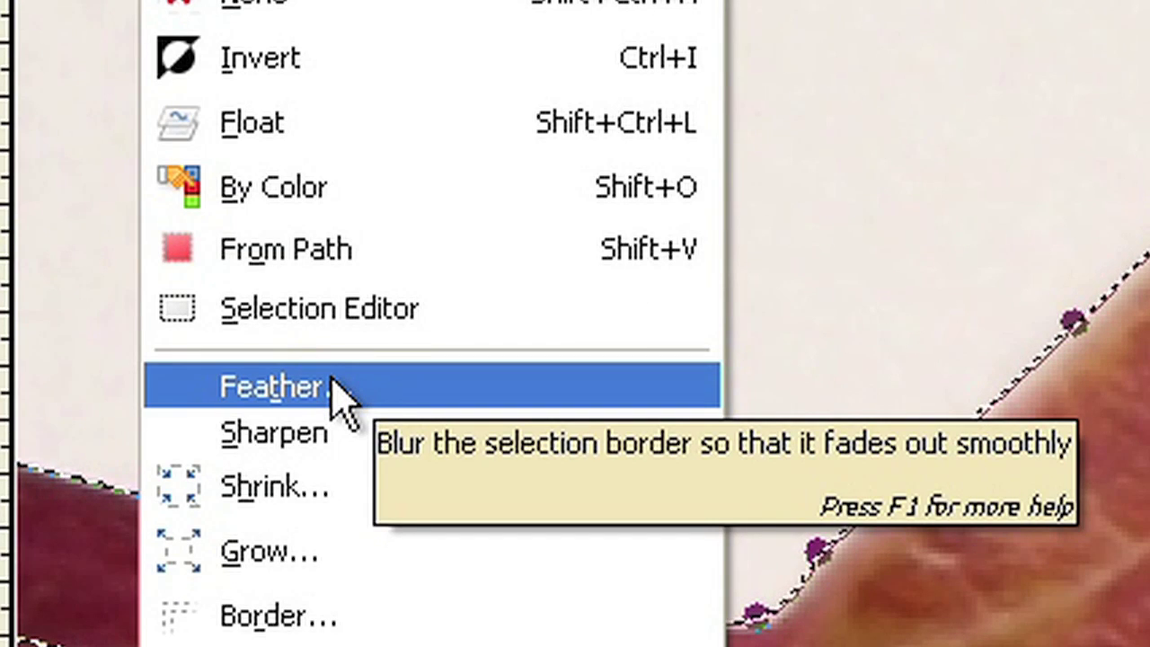
left_click(337, 388)
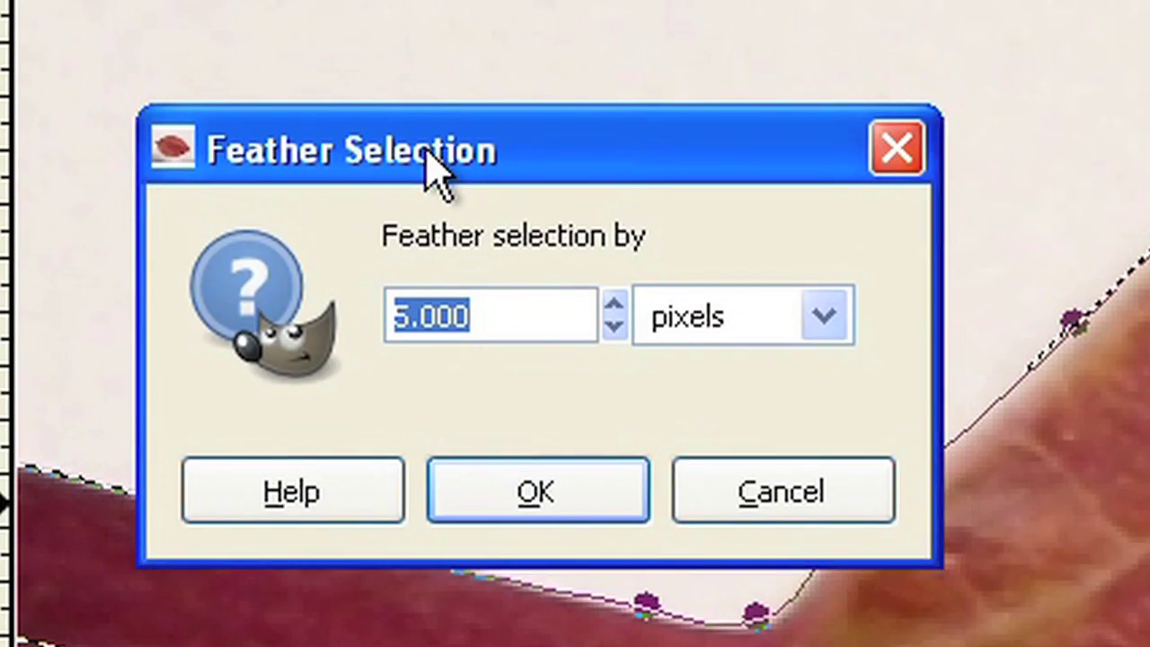
left_click_drag(425, 150, 399, 71)
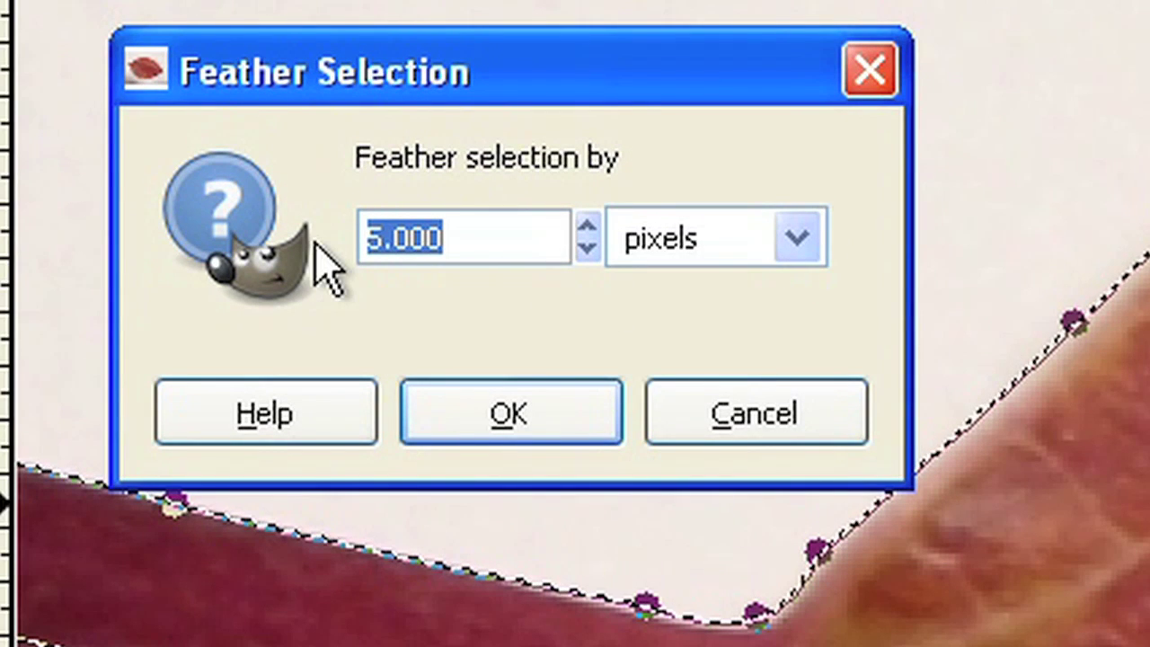
type("10")
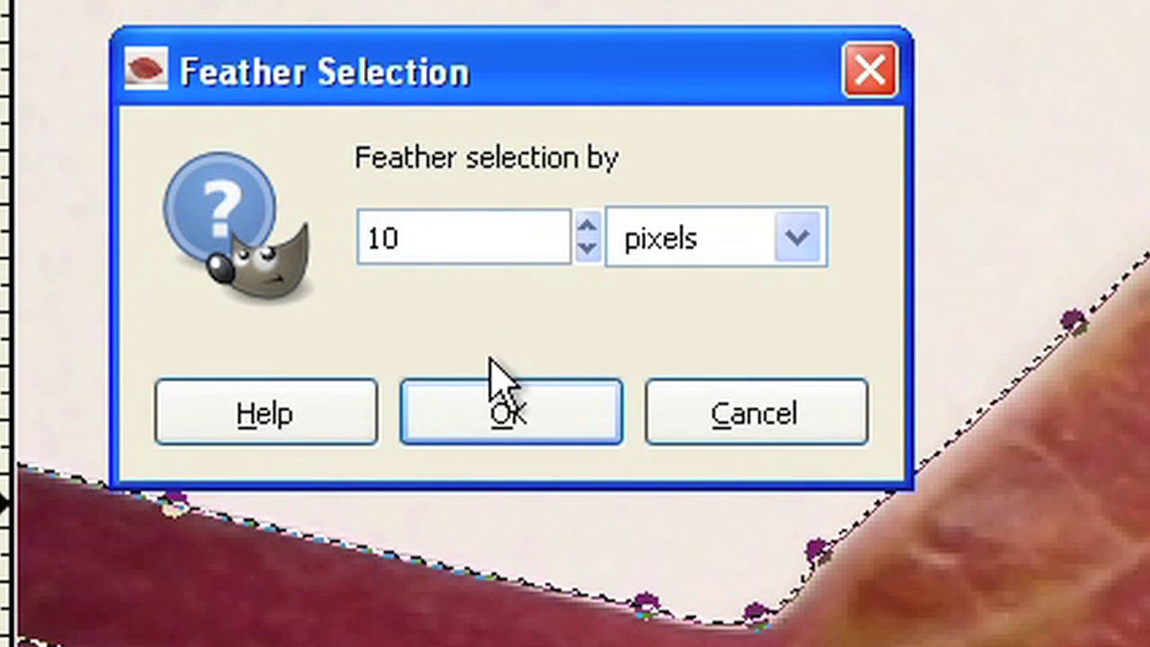
left_click(527, 433)
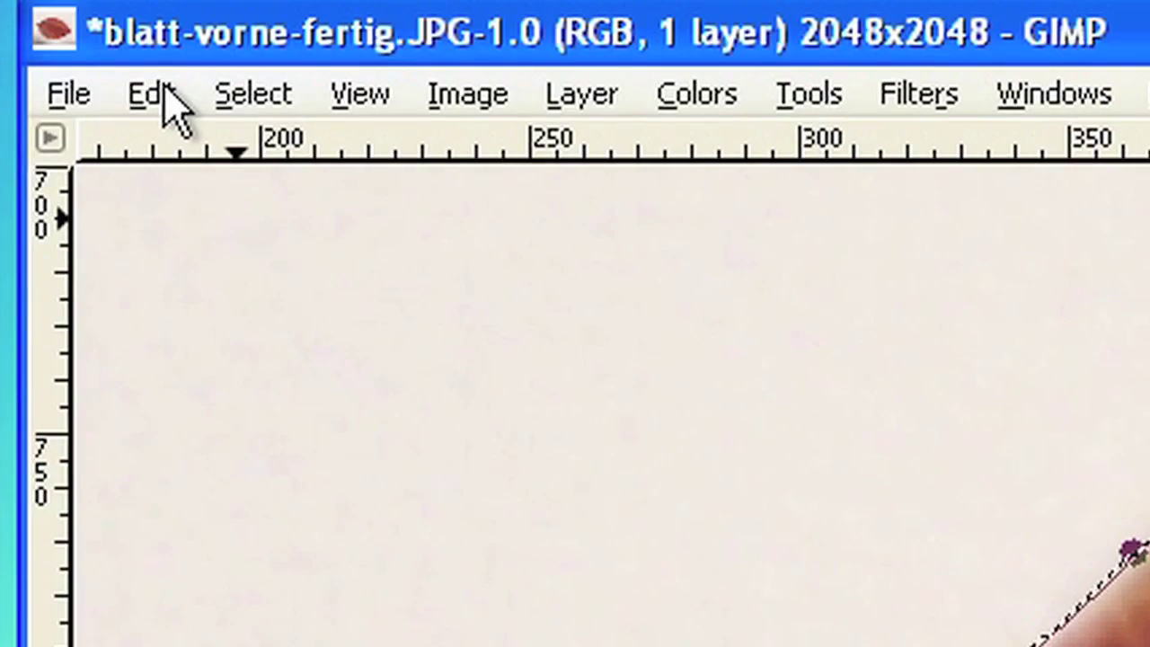
Step: Cut the selected background away from around the leaf
left_click(148, 93)
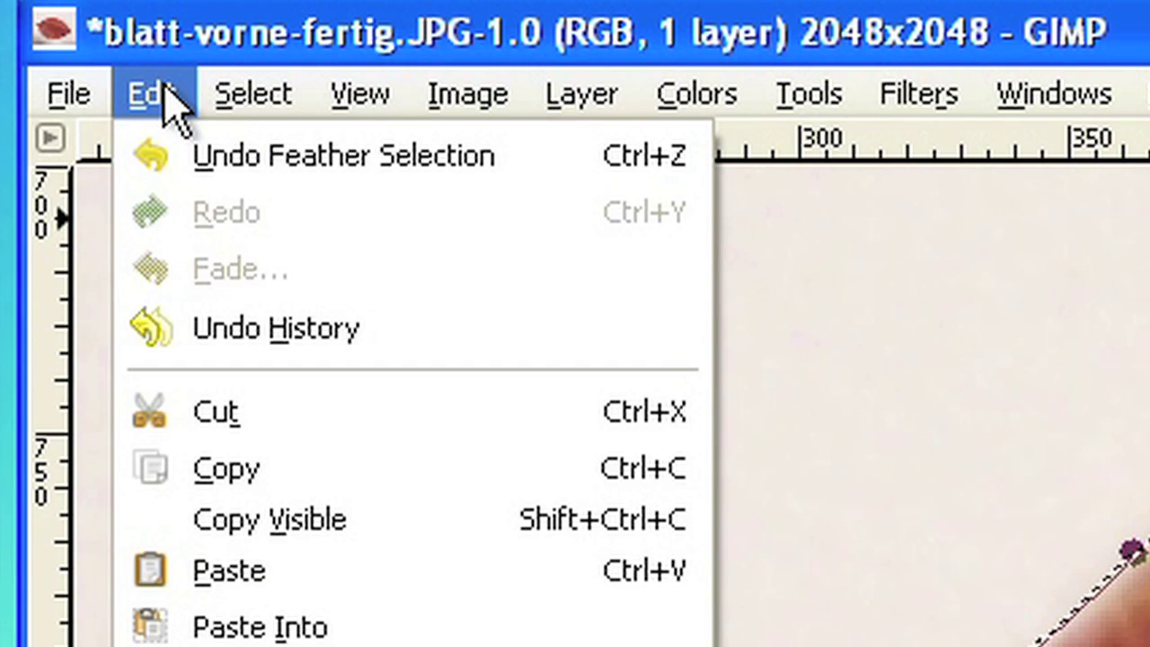
left_click(304, 425)
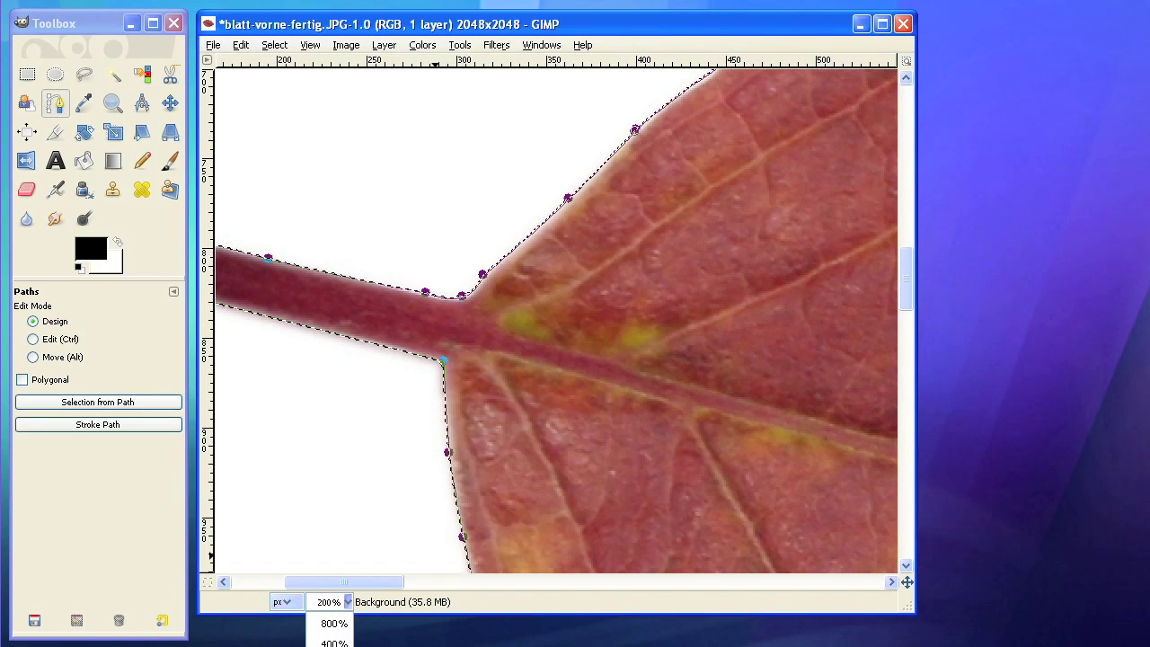
key("shift+2")
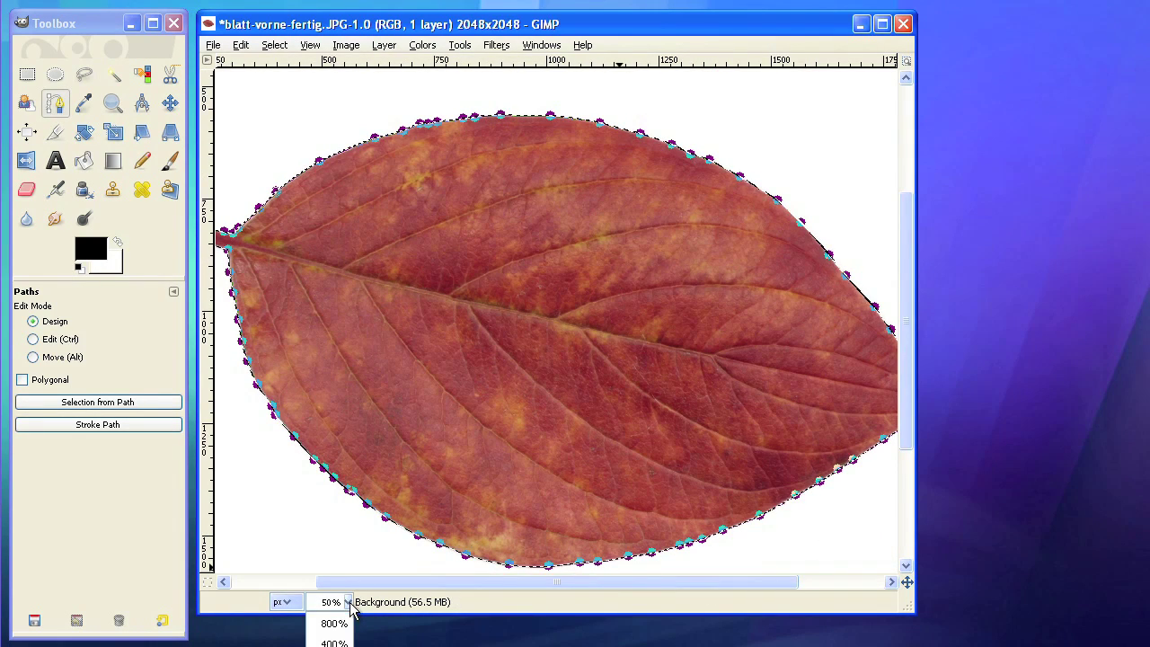
key("minus")
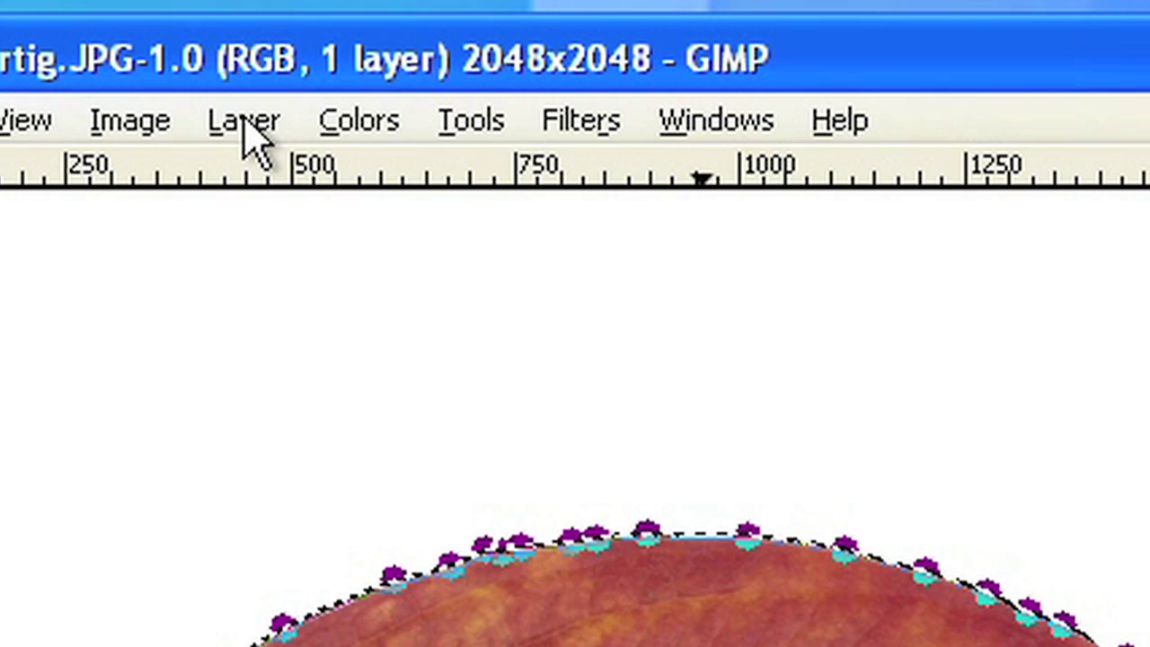
Step: Add an alpha channel to the layer and cut the selected background again to make it transparent
left_click(244, 121)
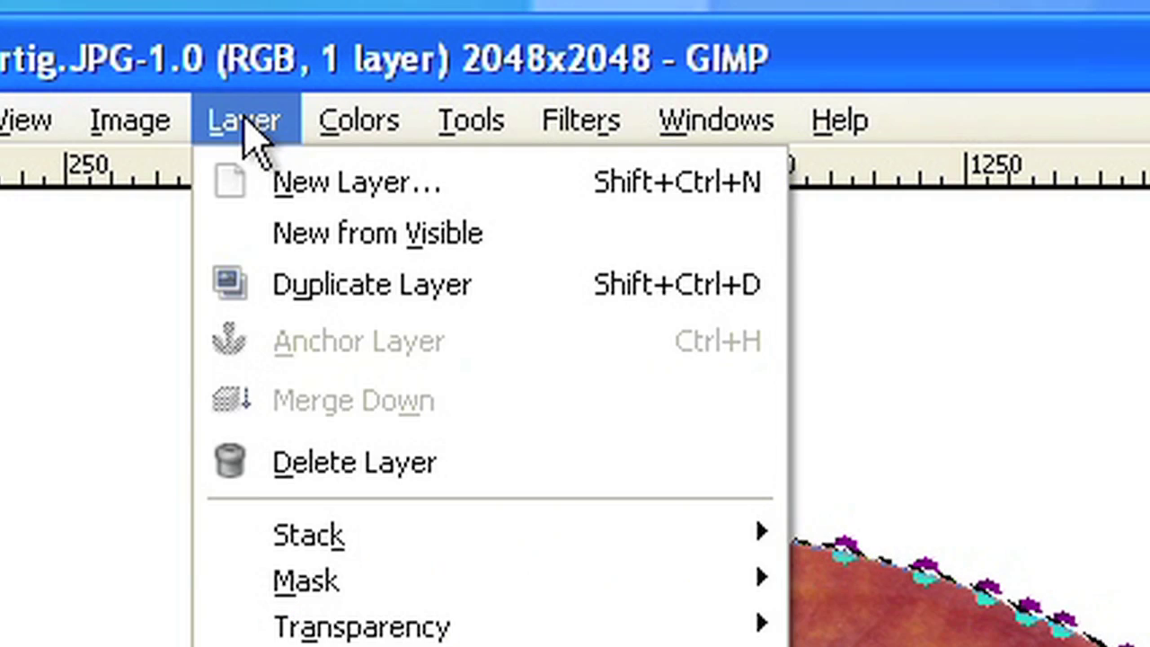
mouse_move(400, 626)
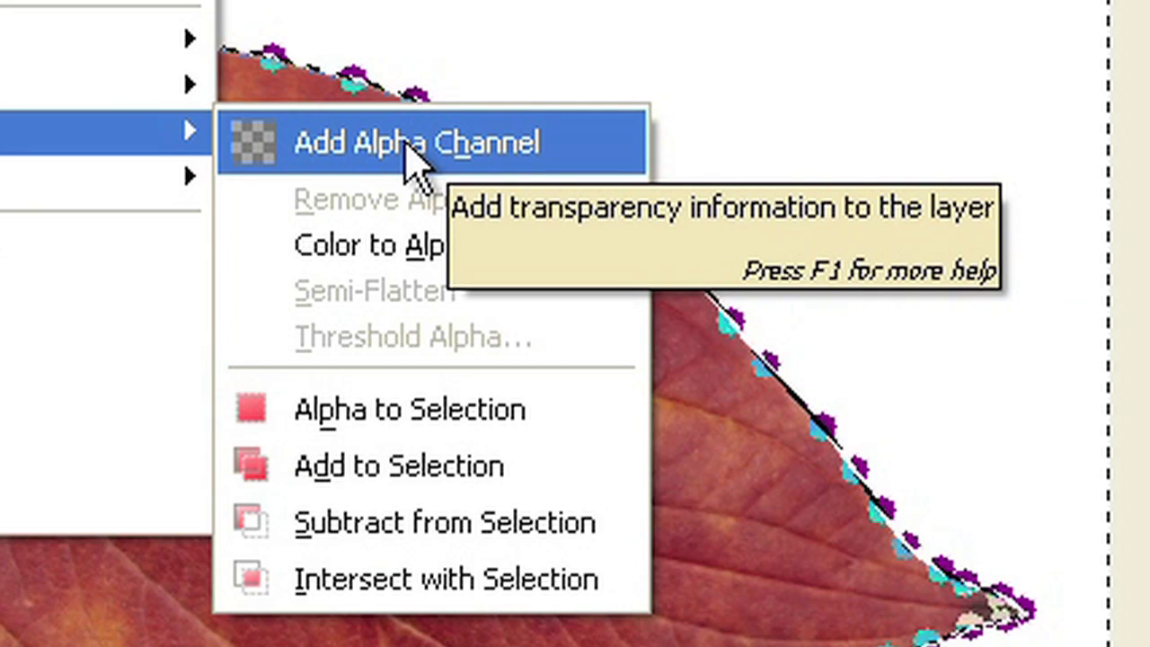
left_click(841, 193)
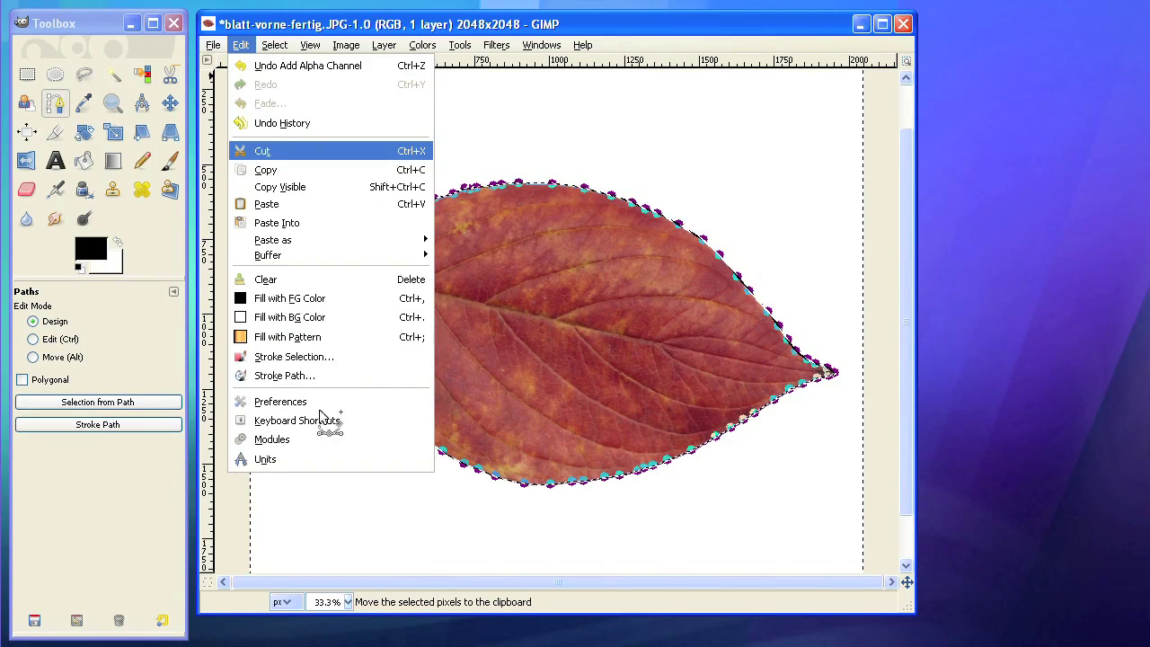
key("Return")
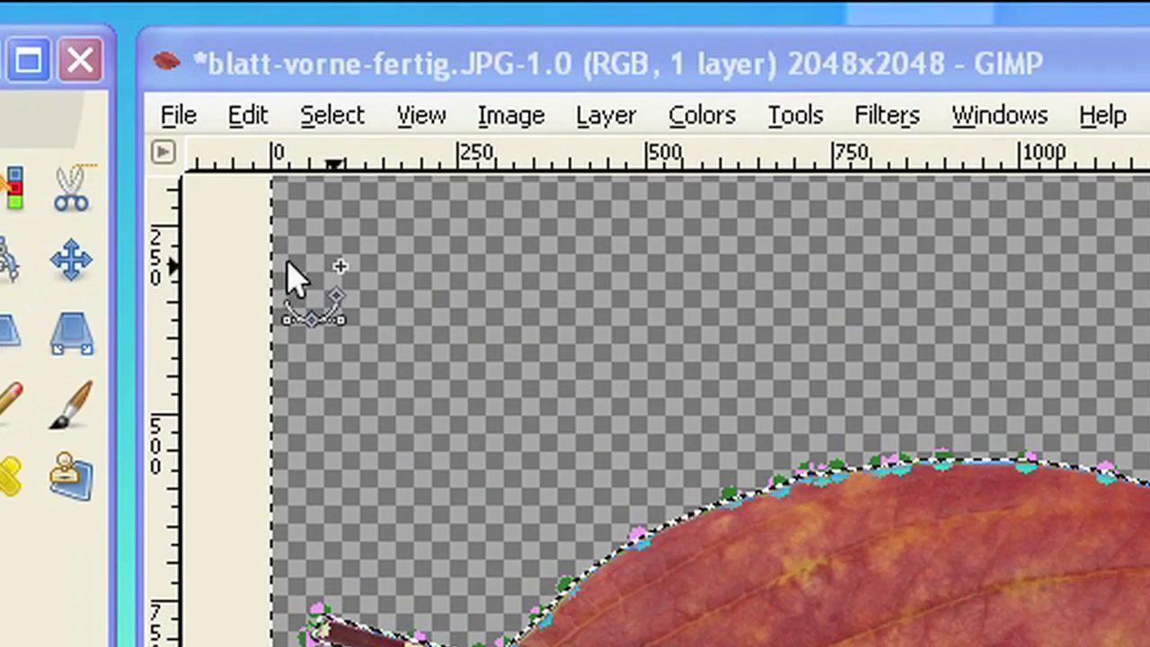
Step: Start saving the image under a new name in the texturen folder, entering leaf-isolated.JPG as the file name
left_click(178, 115)
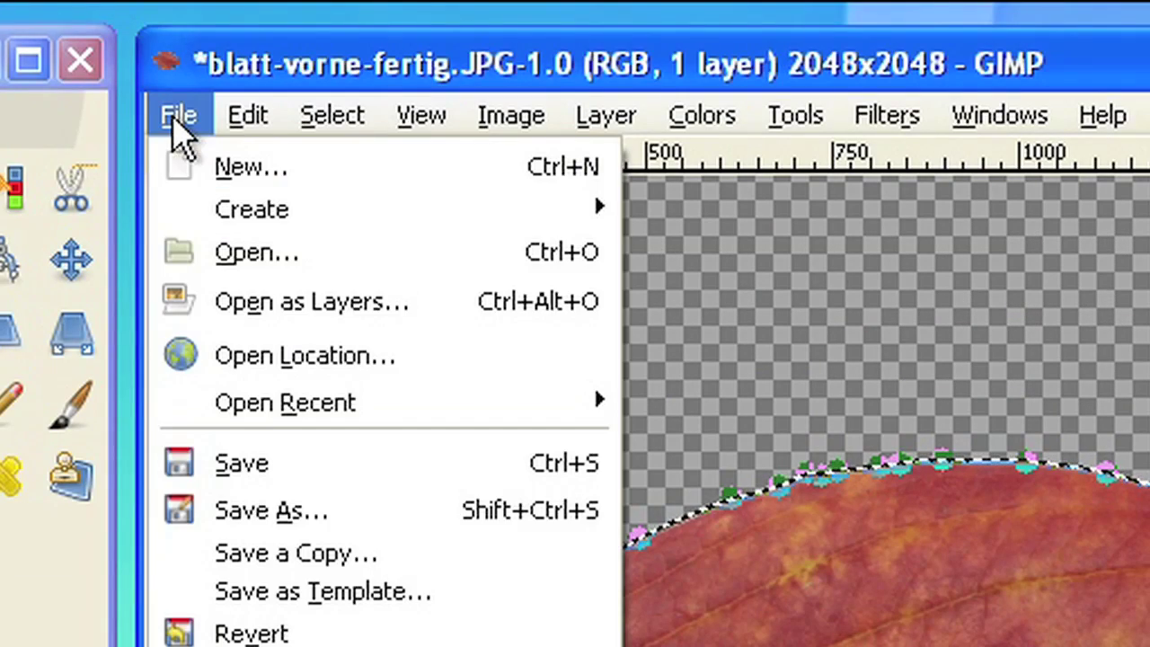
left_click(302, 523)
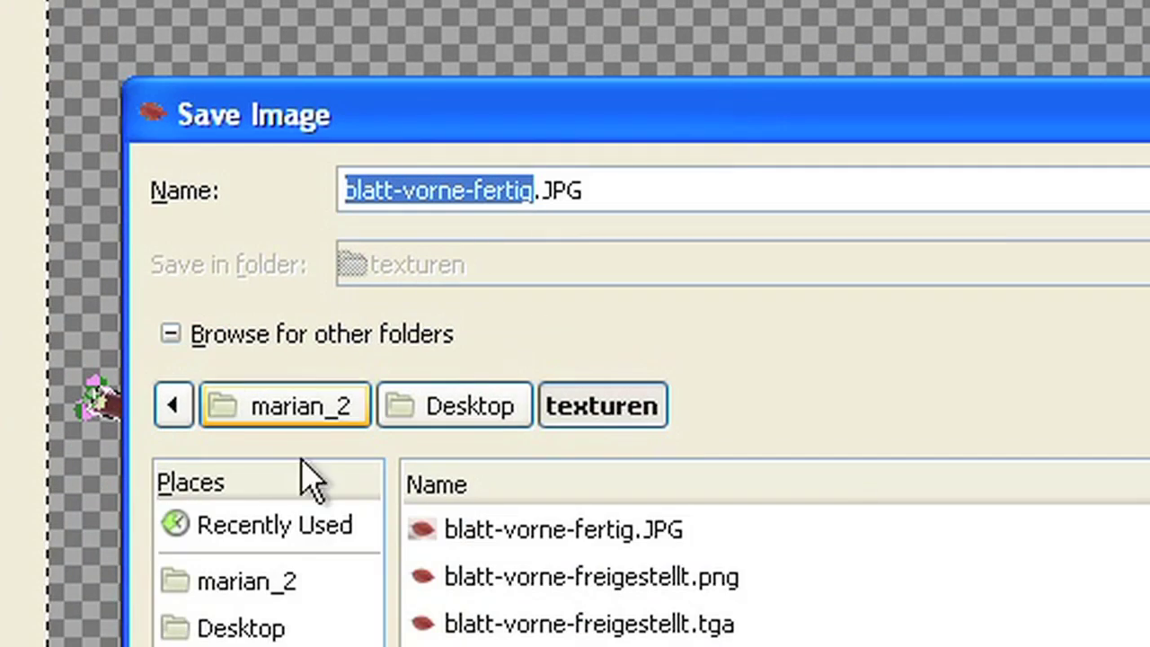
left_click(517, 191)
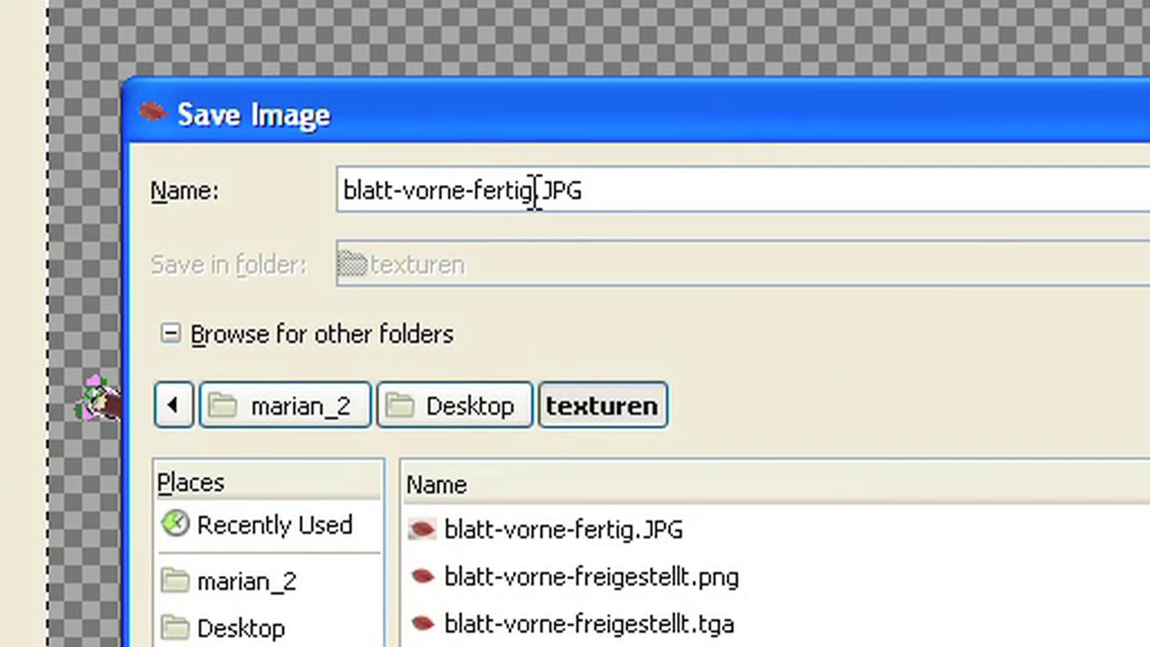
left_click_drag(539, 190, 402, 192)
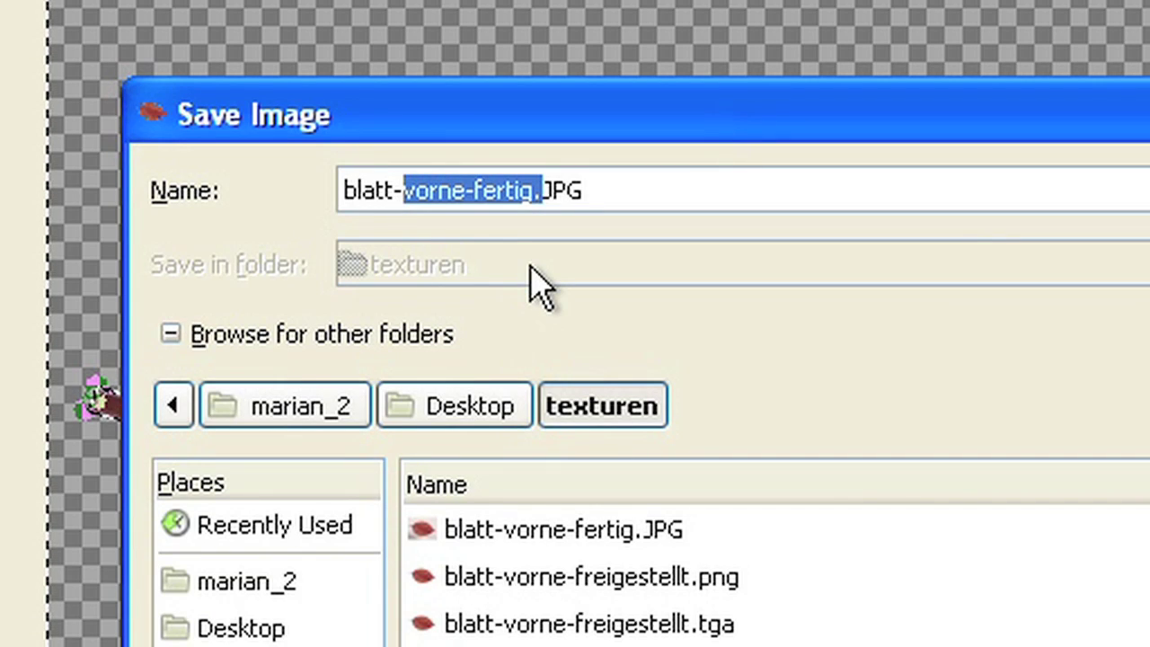
key("BackSpace")
key("BackSpace")
key("BackSpace")
key("BackSpace")
key("BackSpace")
key("BackSpace")
key("BackSpace")
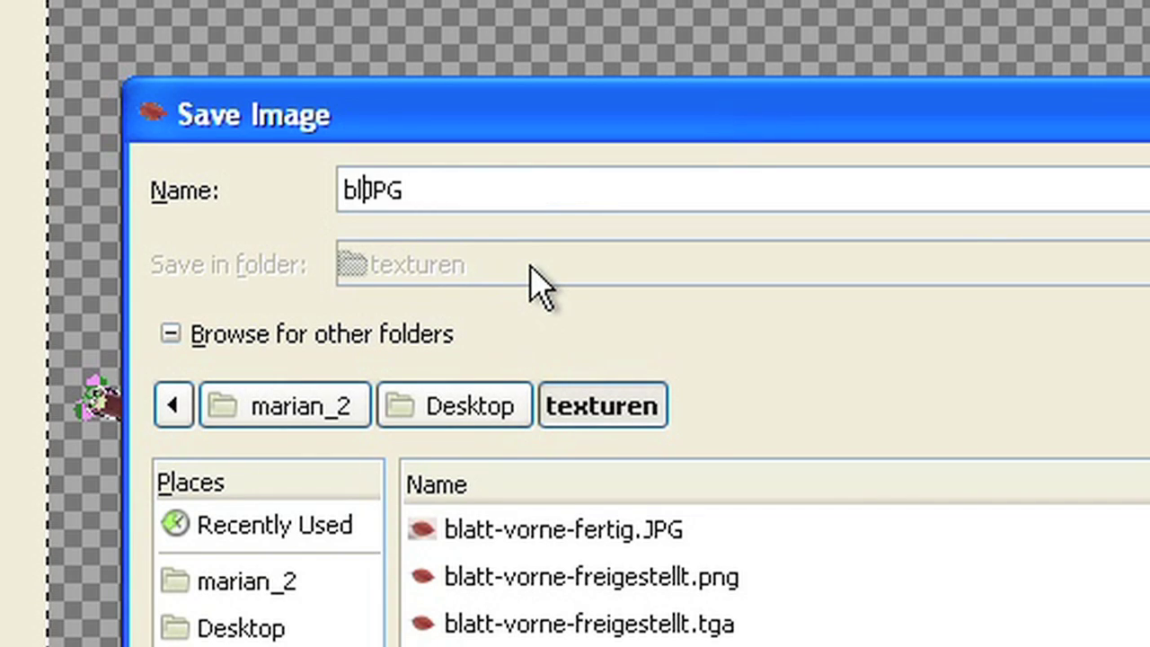
type("leaf-isolated.")
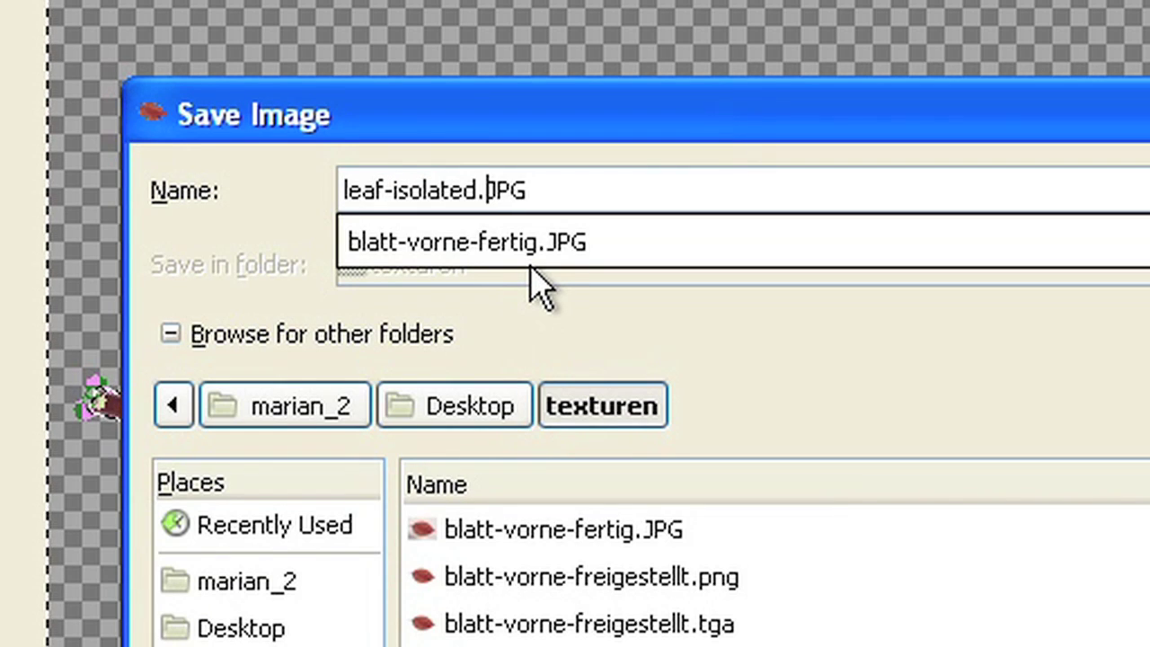
key("Return")
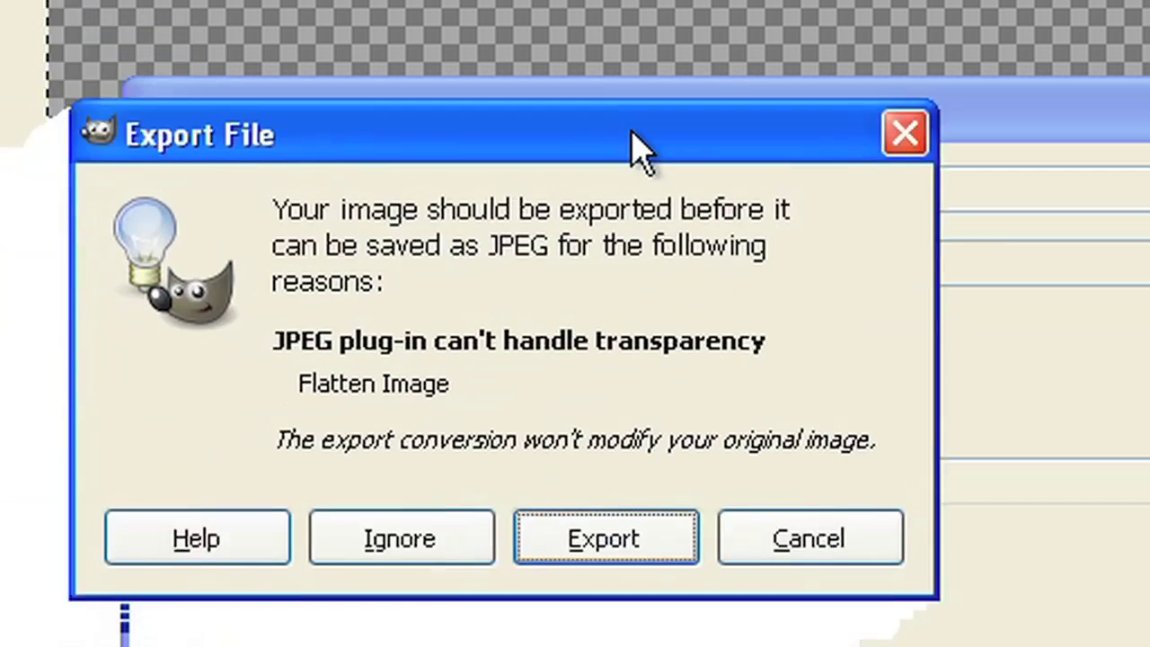
left_click_drag(636, 154, 732, 174)
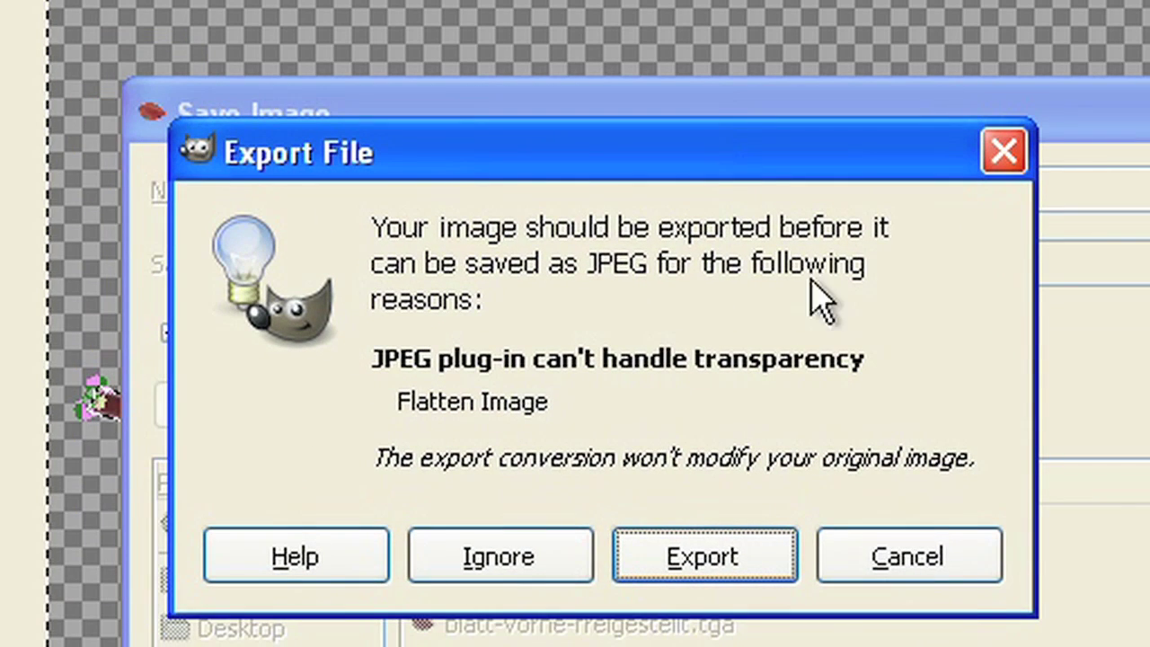
left_click(909, 558)
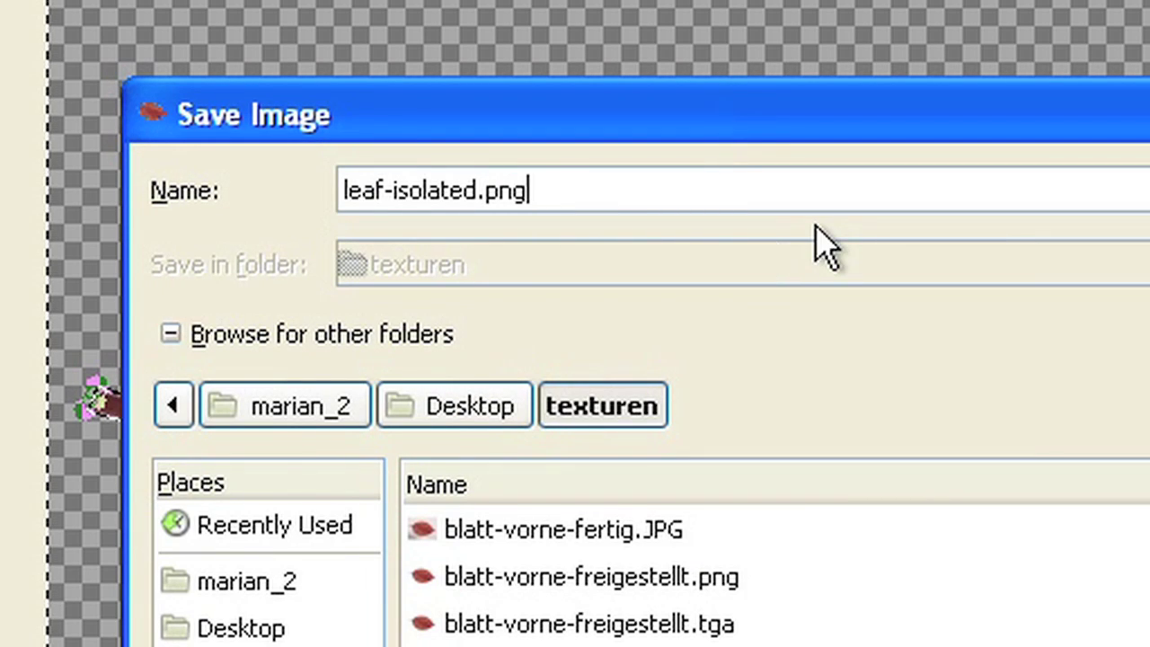
Step: Change the file extension to png and save the image as leaf-isolated.png, accepting the PNG options
key("Return")
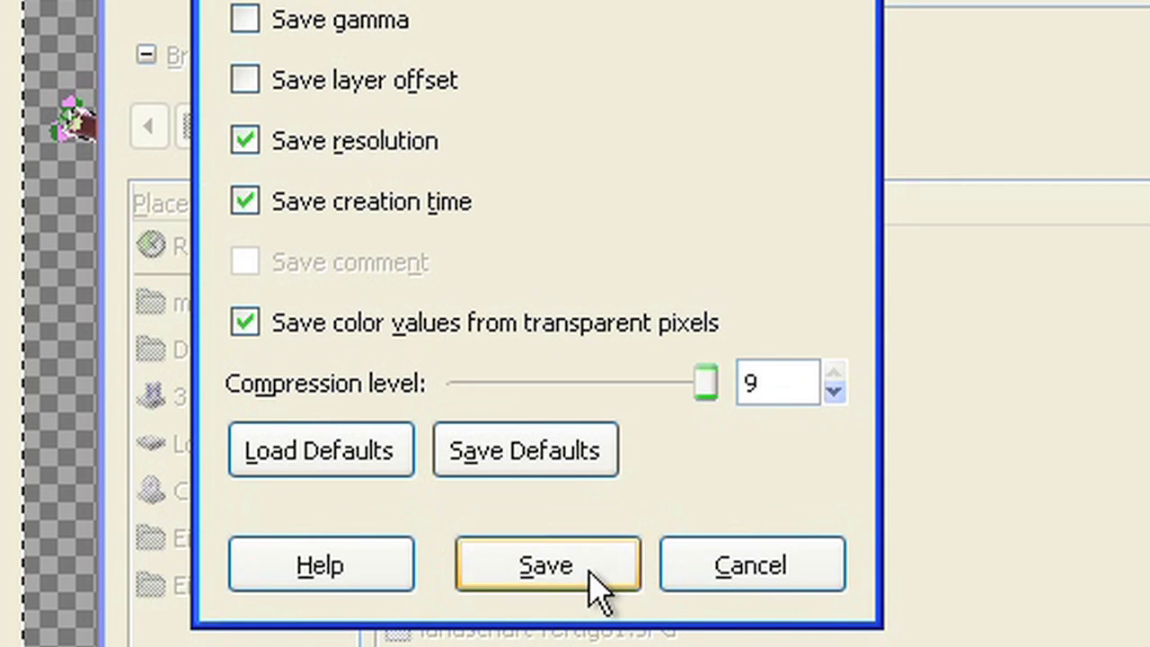
left_click(595, 583)
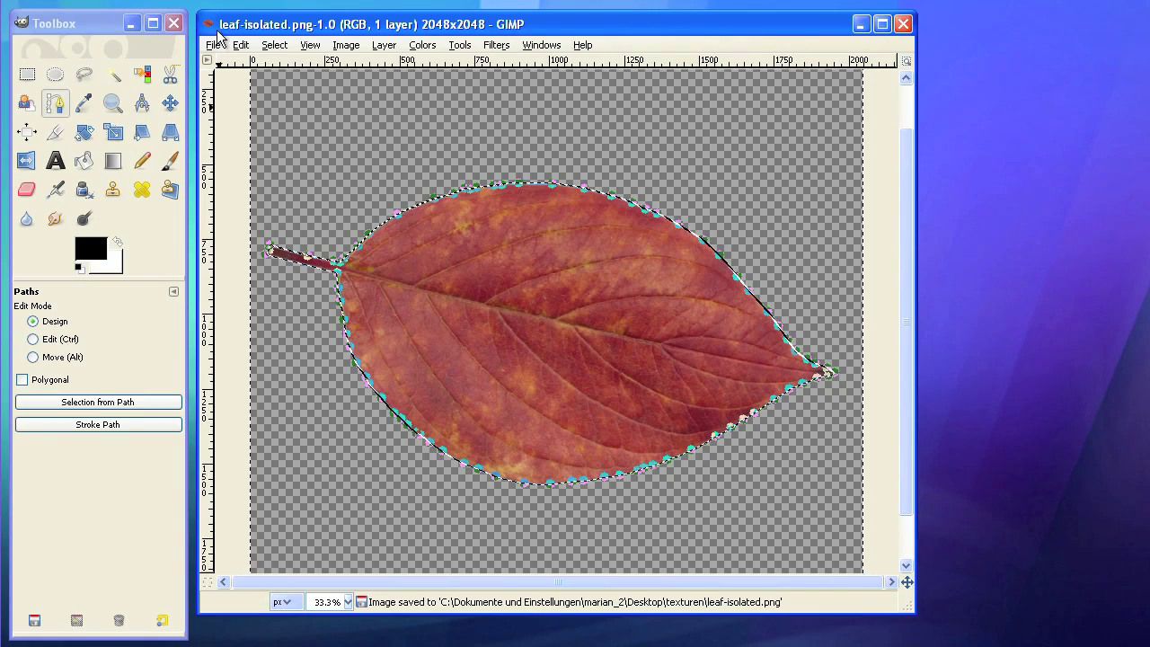
Step: Save the isolated leaf also as leaf-isolated.tga in the same folder, with RLE compression and a bottom left origin
left_click(216, 45)
left_click(268, 203)
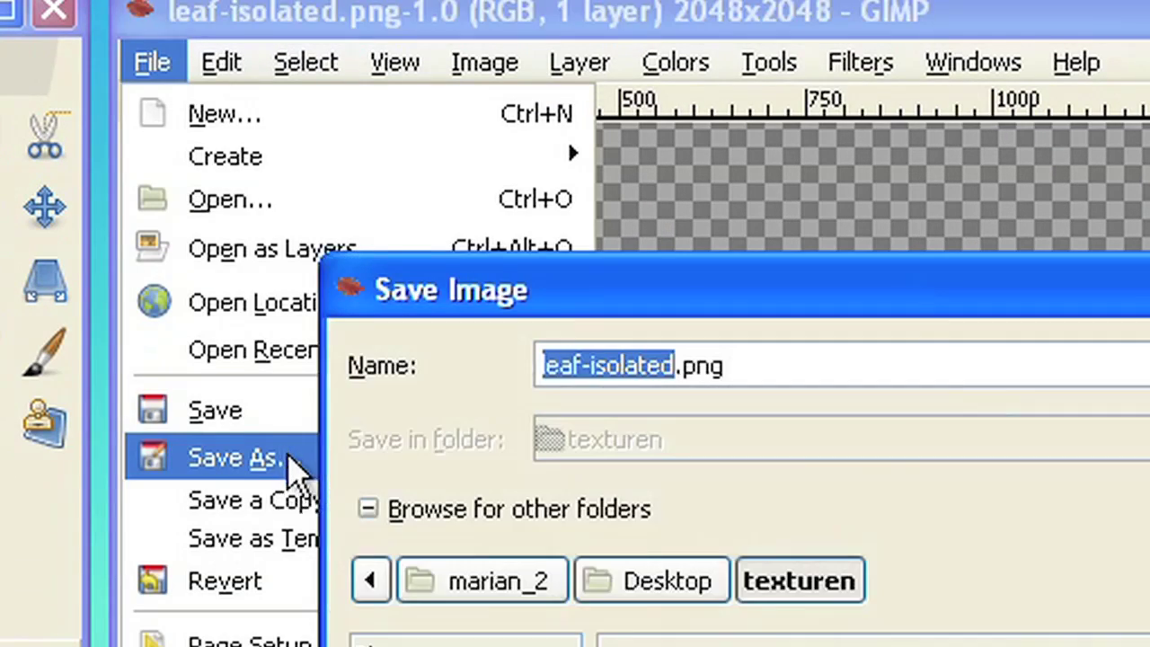
left_click(773, 364)
key("BackSpace")
key("BackSpace")
type("tga")
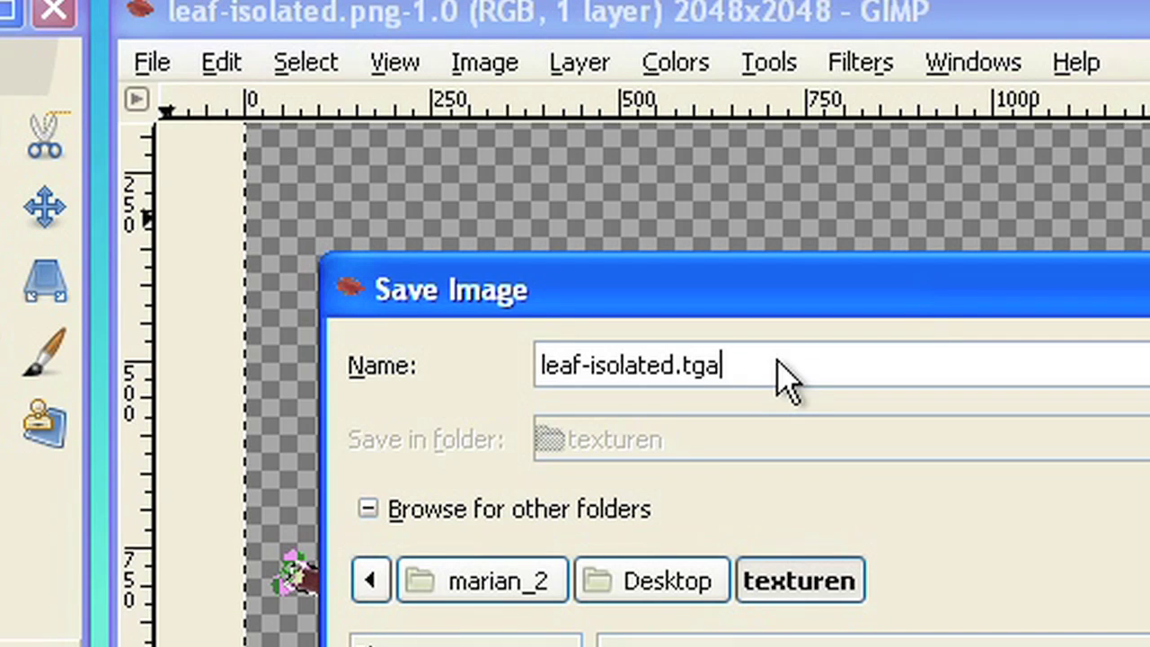
key("Return")
left_click_drag(51, 271, 850, 325)
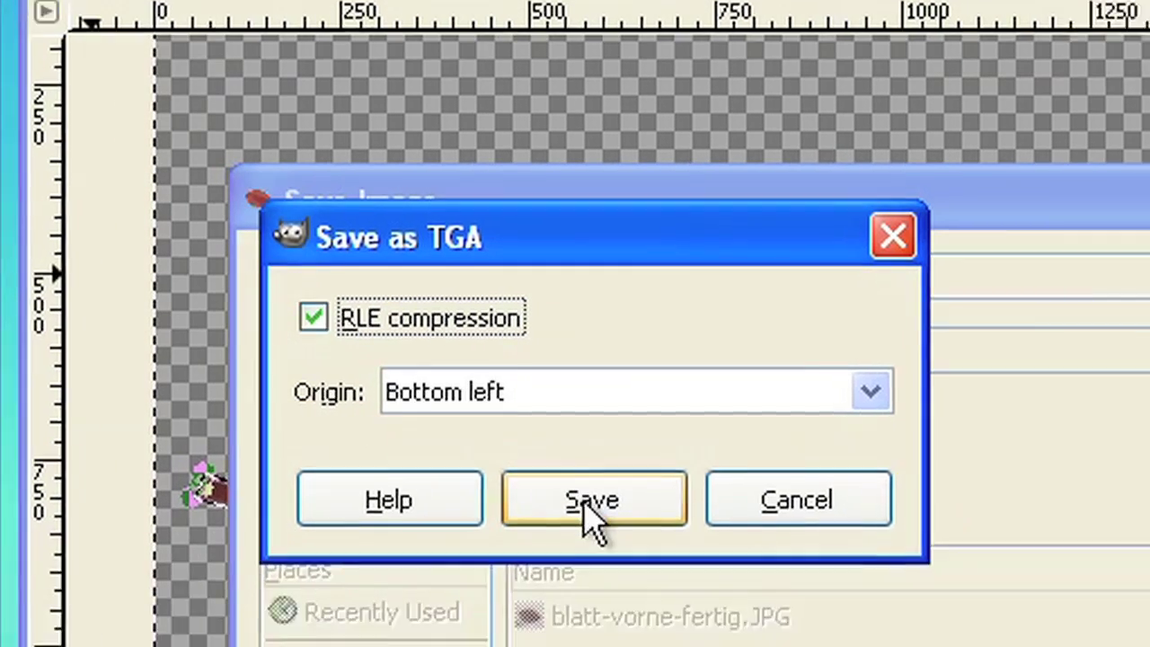
left_click(683, 595)
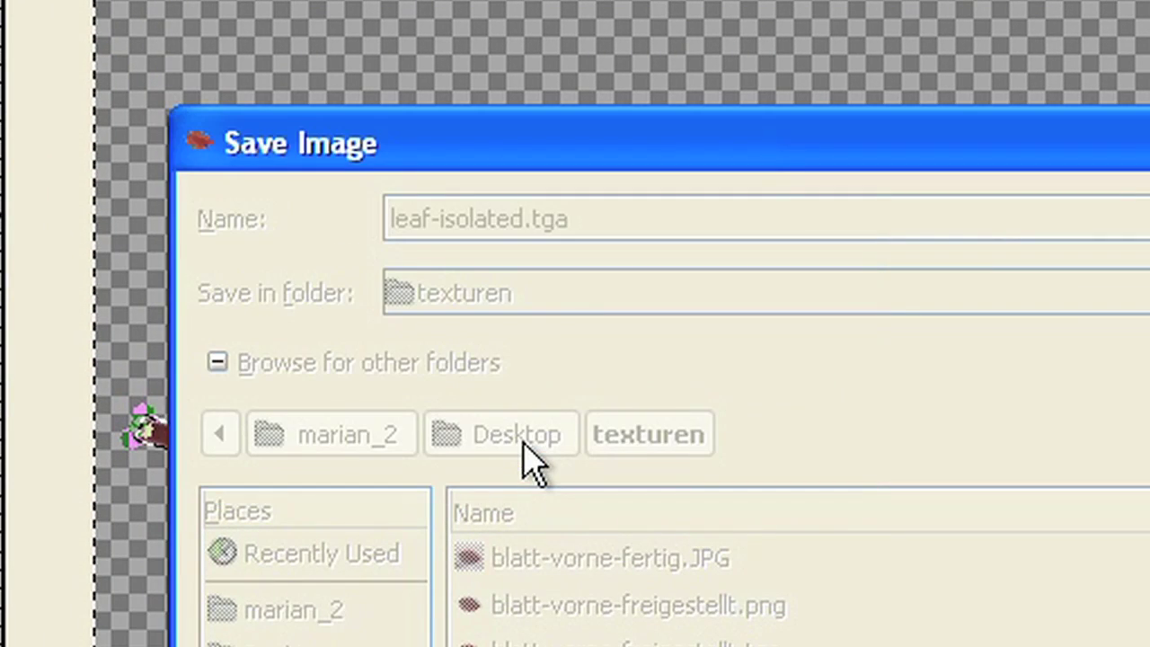